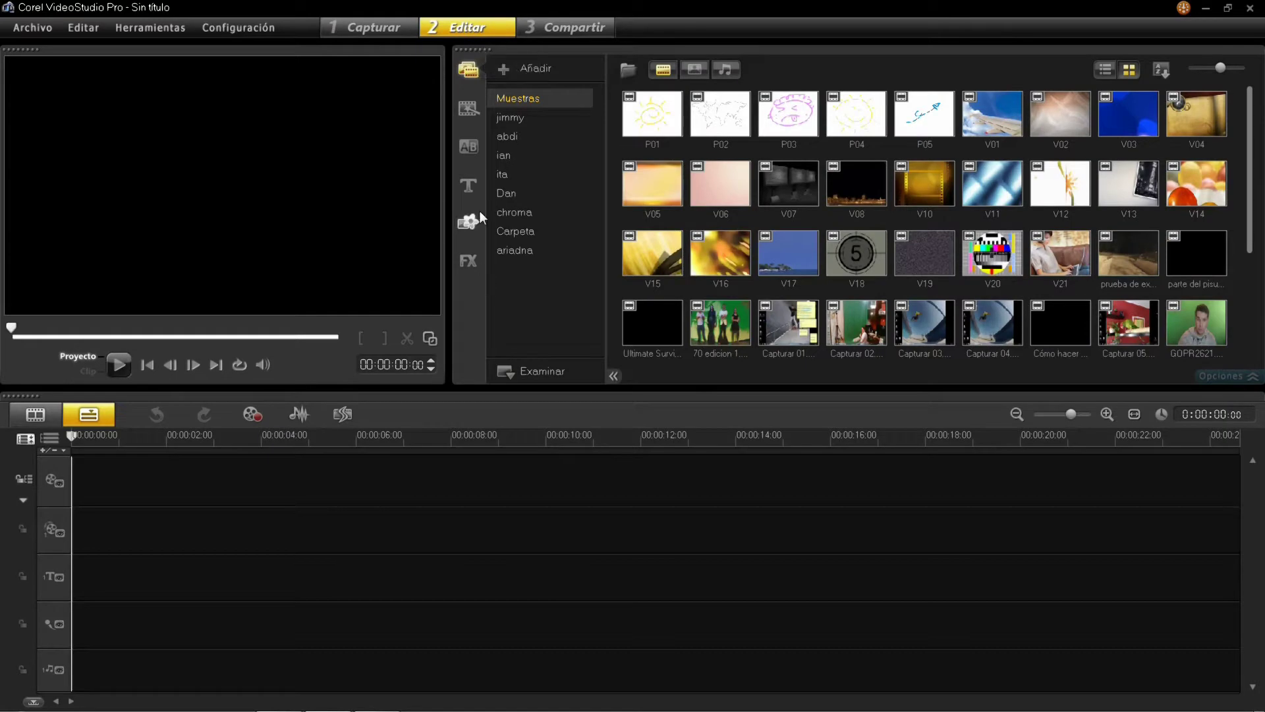
Insert the videos exterior con nubes, exterior con sol, interior seg53 and noche into the main video track.
{"action": "right_click", "coordinate": [104, 479]}
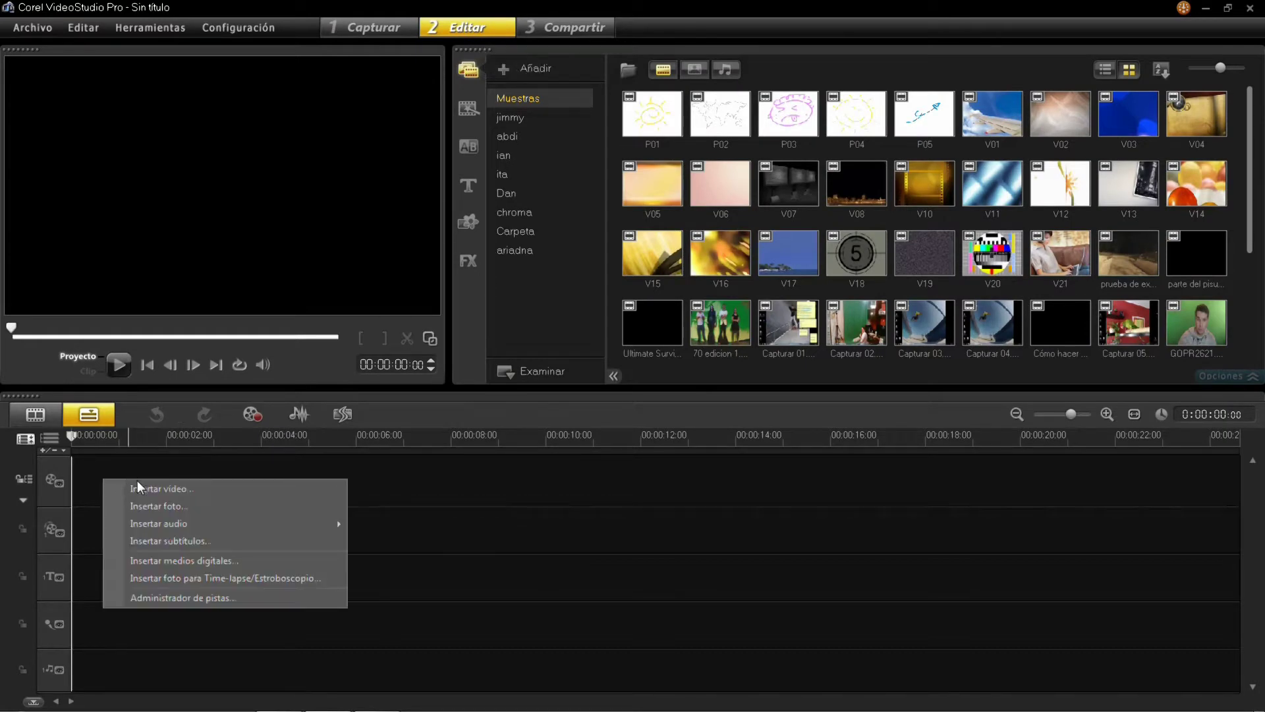
{"action": "left_click", "coordinate": [213, 485]}
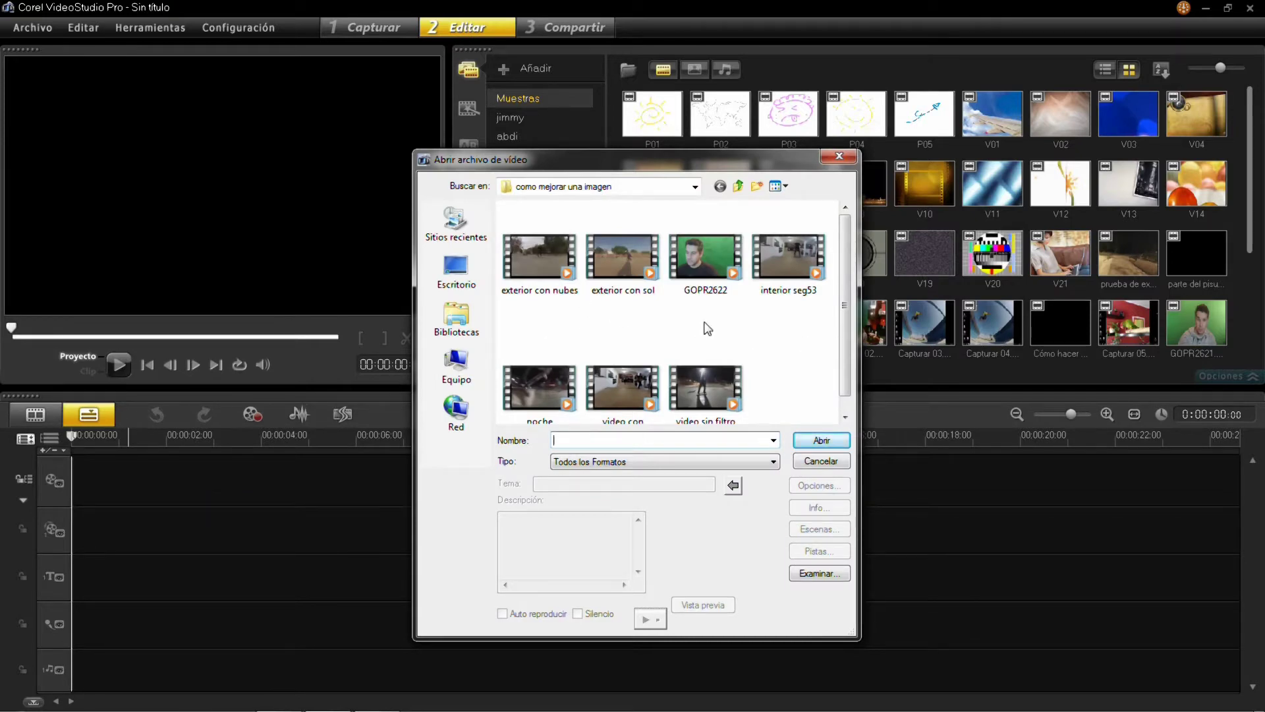
{"action": "left_click_drag", "start_coordinate": [540, 315], "coordinate": [625, 255]}
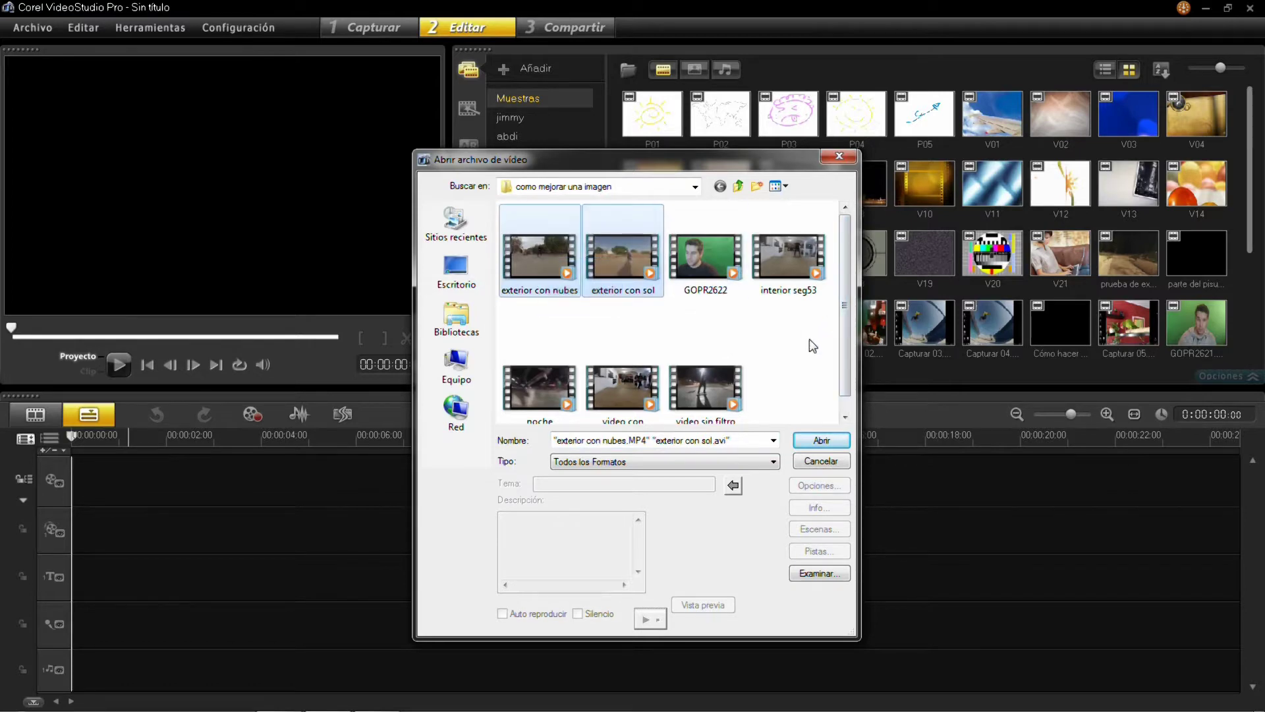
{"action": "left_click", "coordinate": [784, 261], "text": "ctrl"}
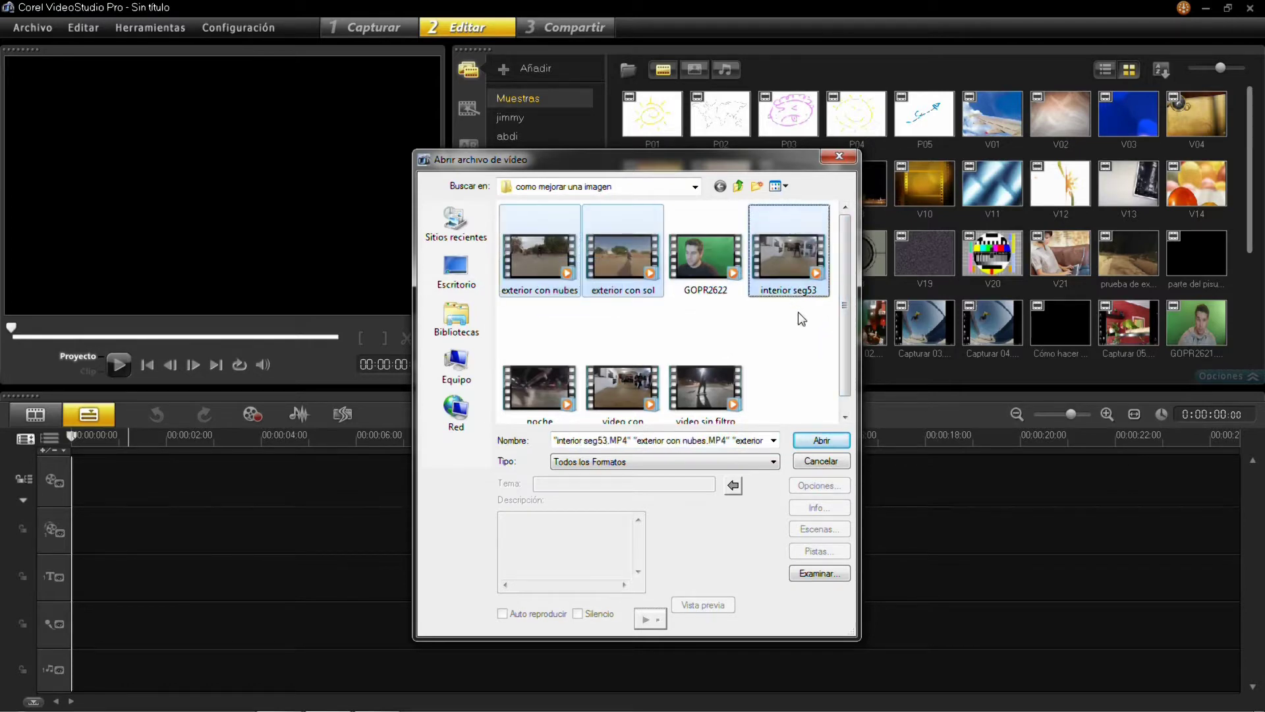
{"action": "left_click", "coordinate": [546, 389], "text": "ctrl"}
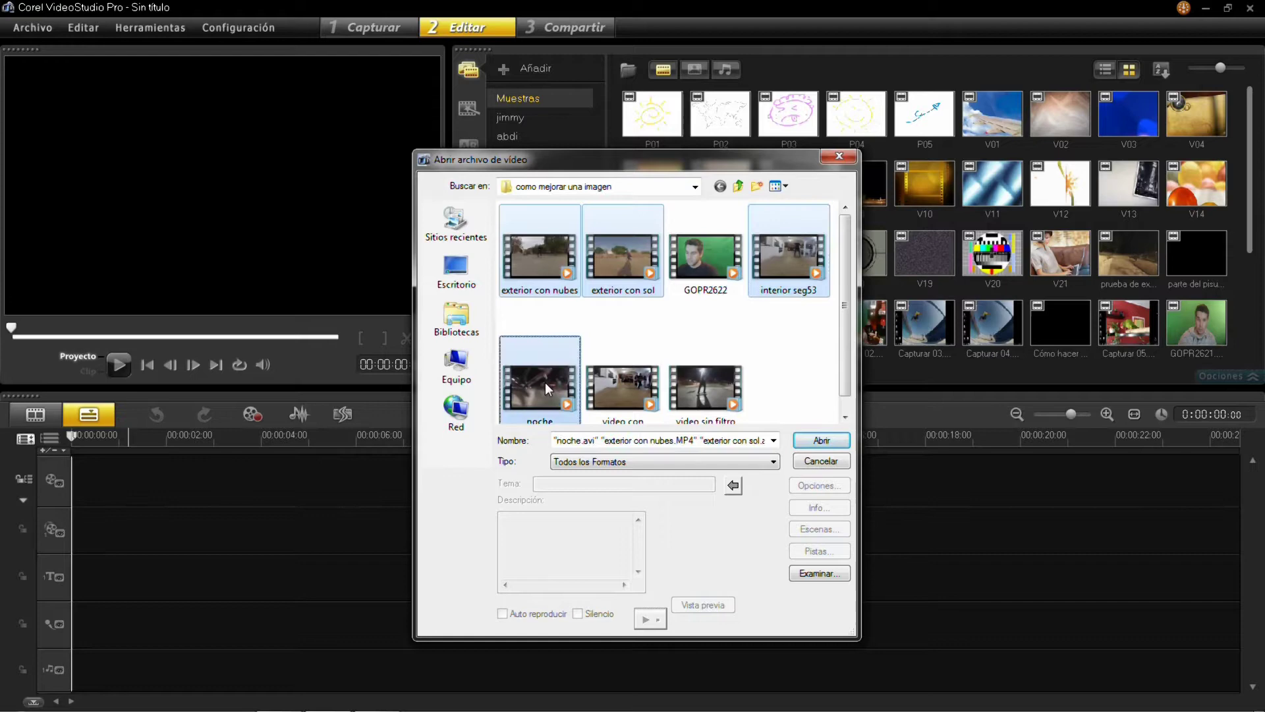
{"action": "left_click", "coordinate": [821, 439]}
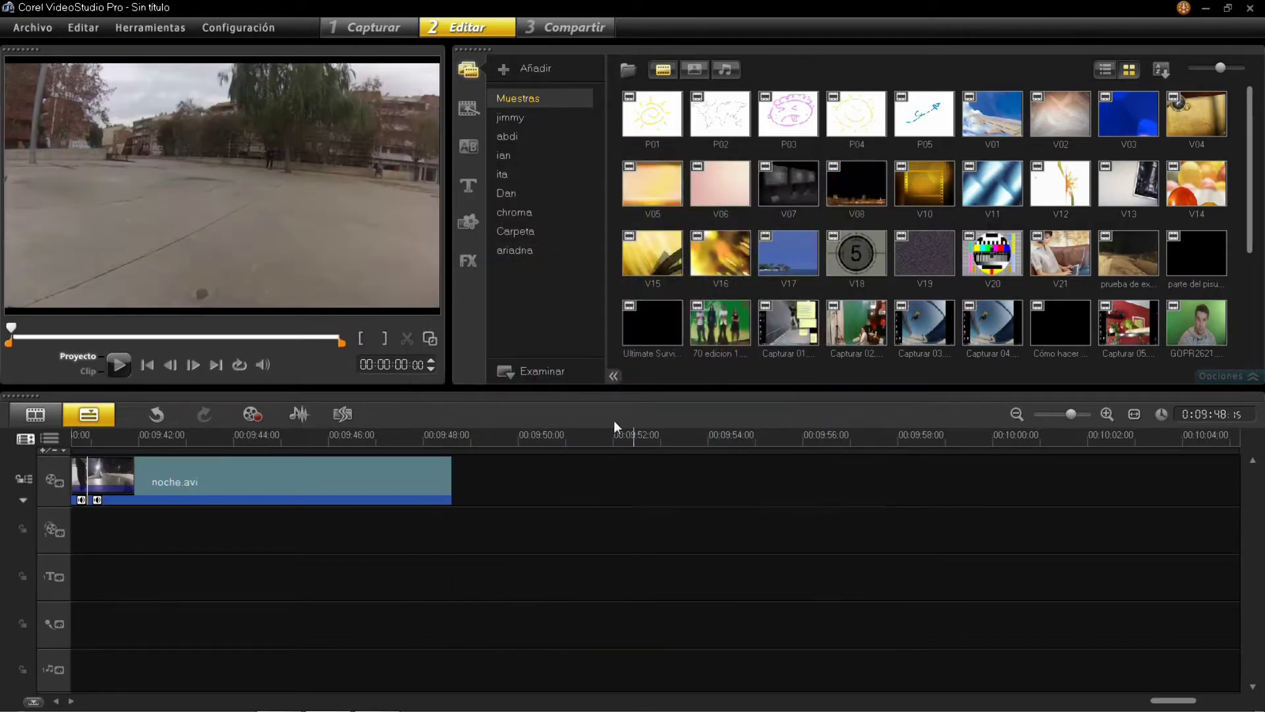
Fit the project in the timeline and move the exterior con nubes.MP4 clip to the end of the video track, after noche.avi.
{"action": "left_click", "coordinate": [310, 485]}
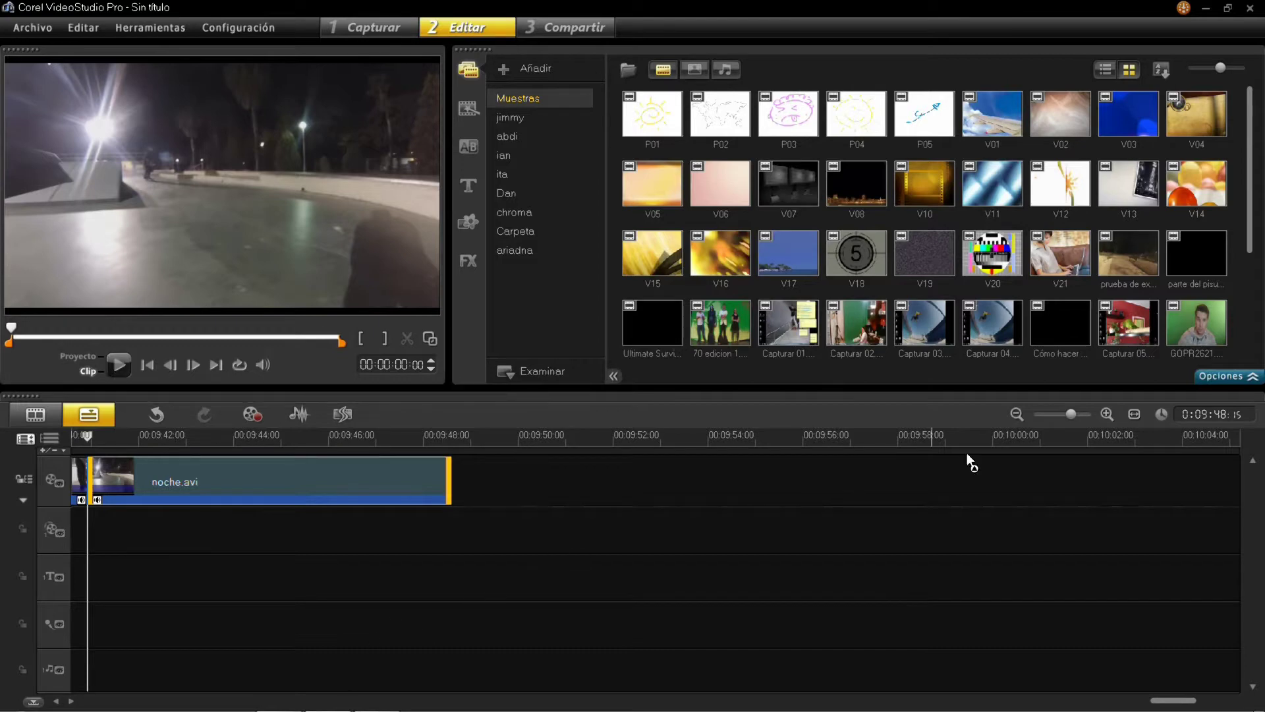
{"action": "left_click", "coordinate": [1134, 416]}
{"action": "left_click", "coordinate": [527, 481]}
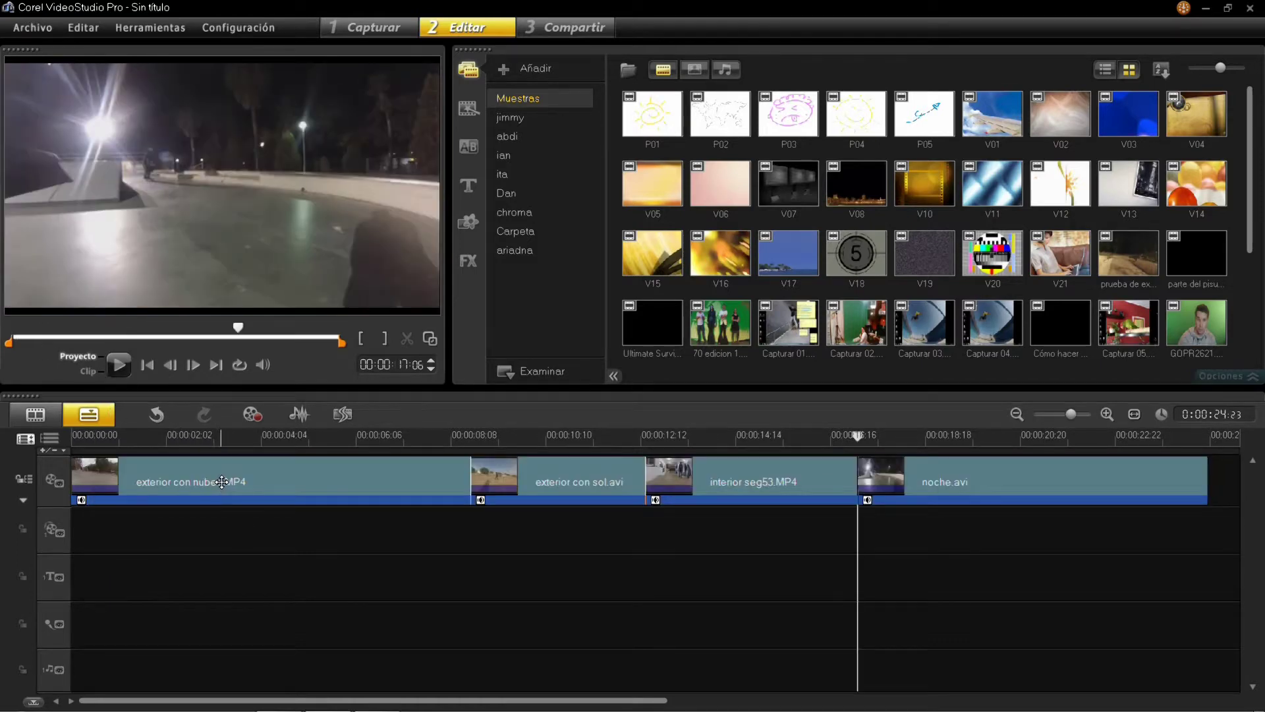
{"action": "left_click_drag", "start_coordinate": [221, 482], "coordinate": [932, 485]}
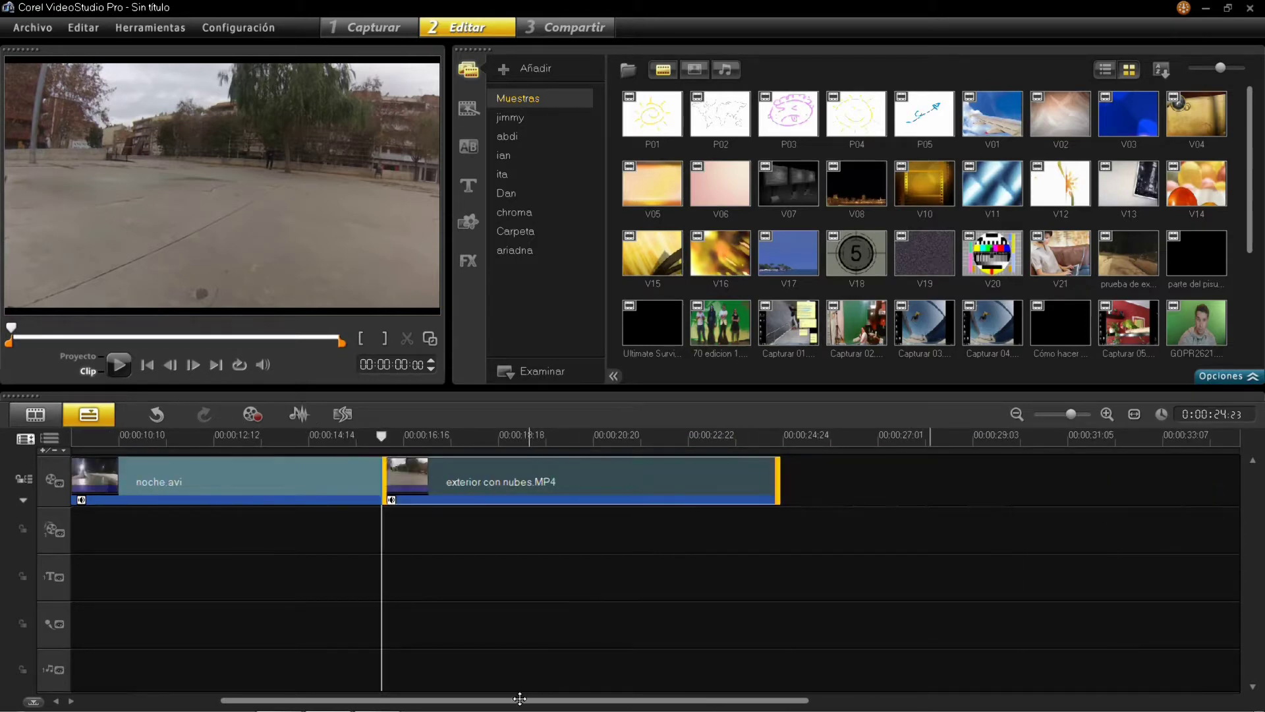
{"action": "left_click_drag", "start_coordinate": [520, 699], "coordinate": [270, 696]}
Play the whole project from the beginning to review the uncorrected clips, and pause during the last clip.
{"action": "key", "text": "Home"}
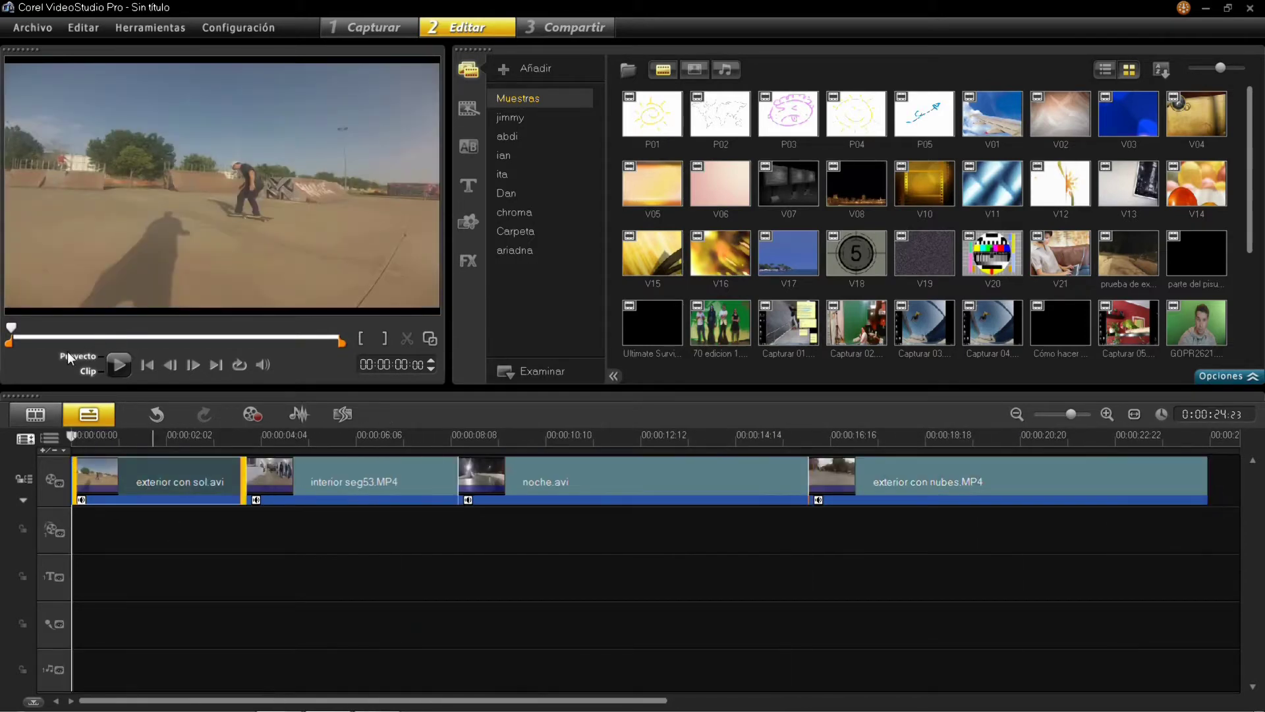
{"action": "left_click", "coordinate": [69, 356]}
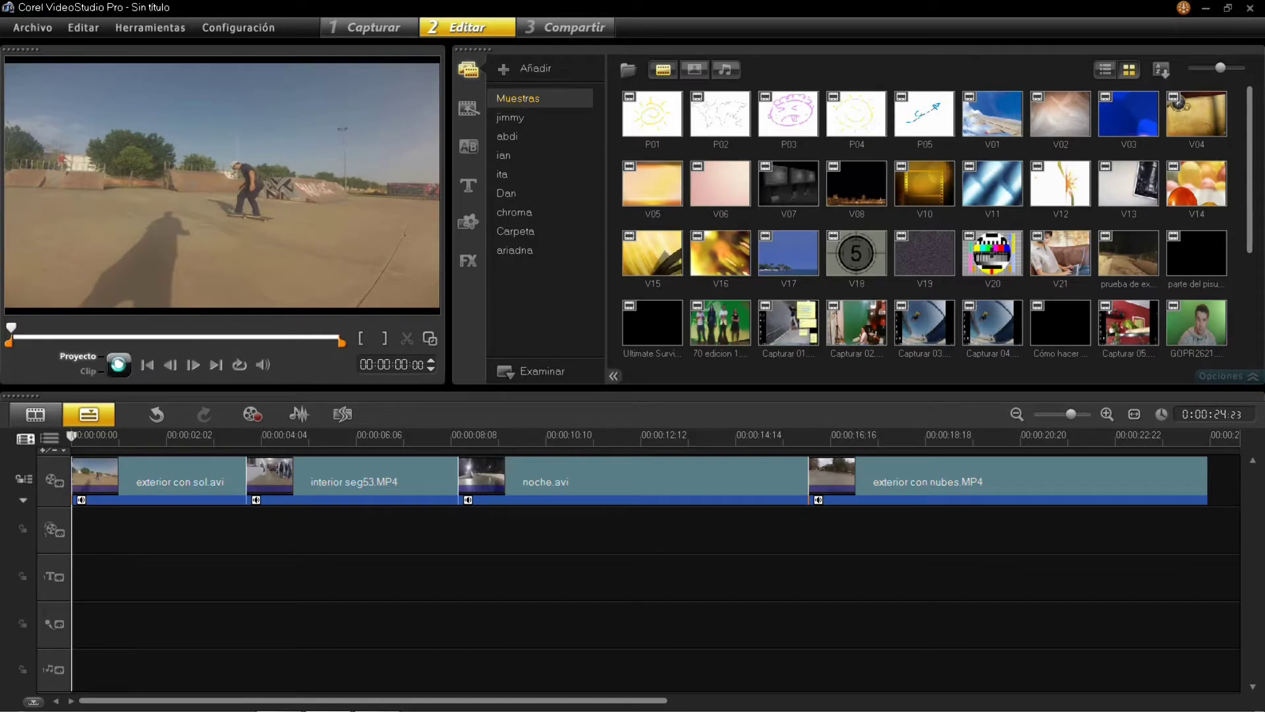
{"action": "left_click", "coordinate": [119, 364]}
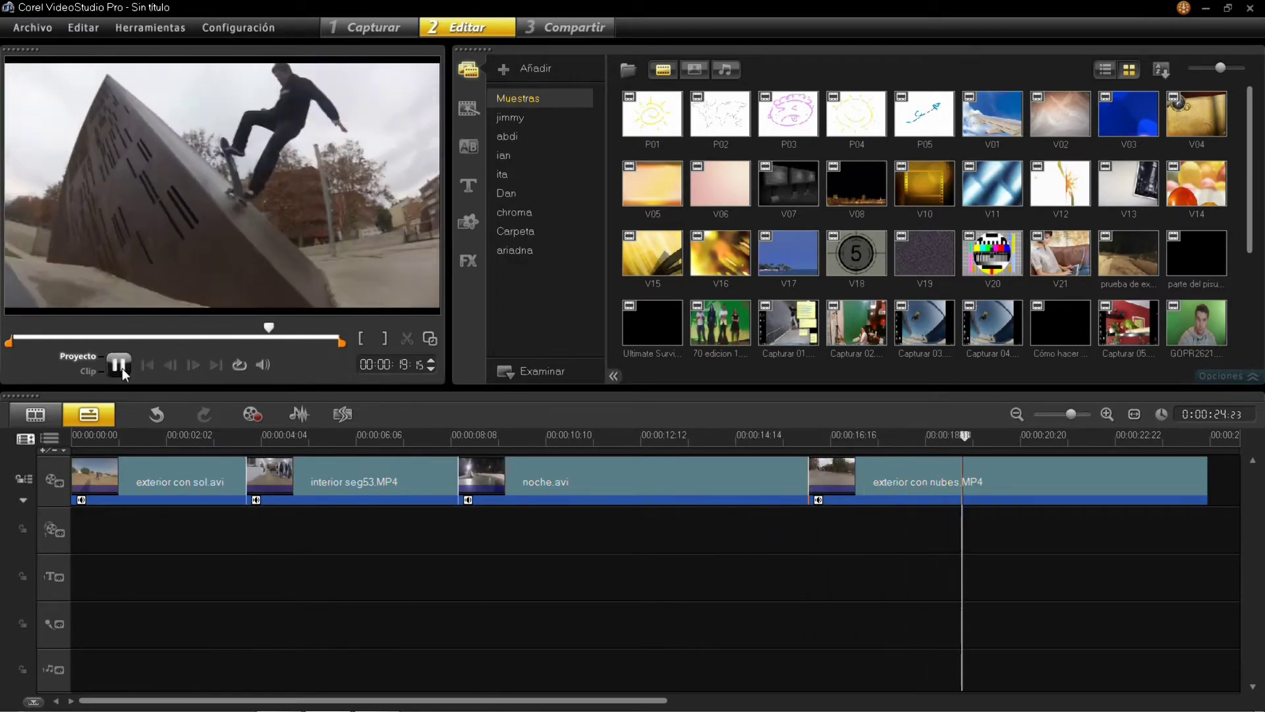
{"action": "left_click", "coordinate": [118, 367]}
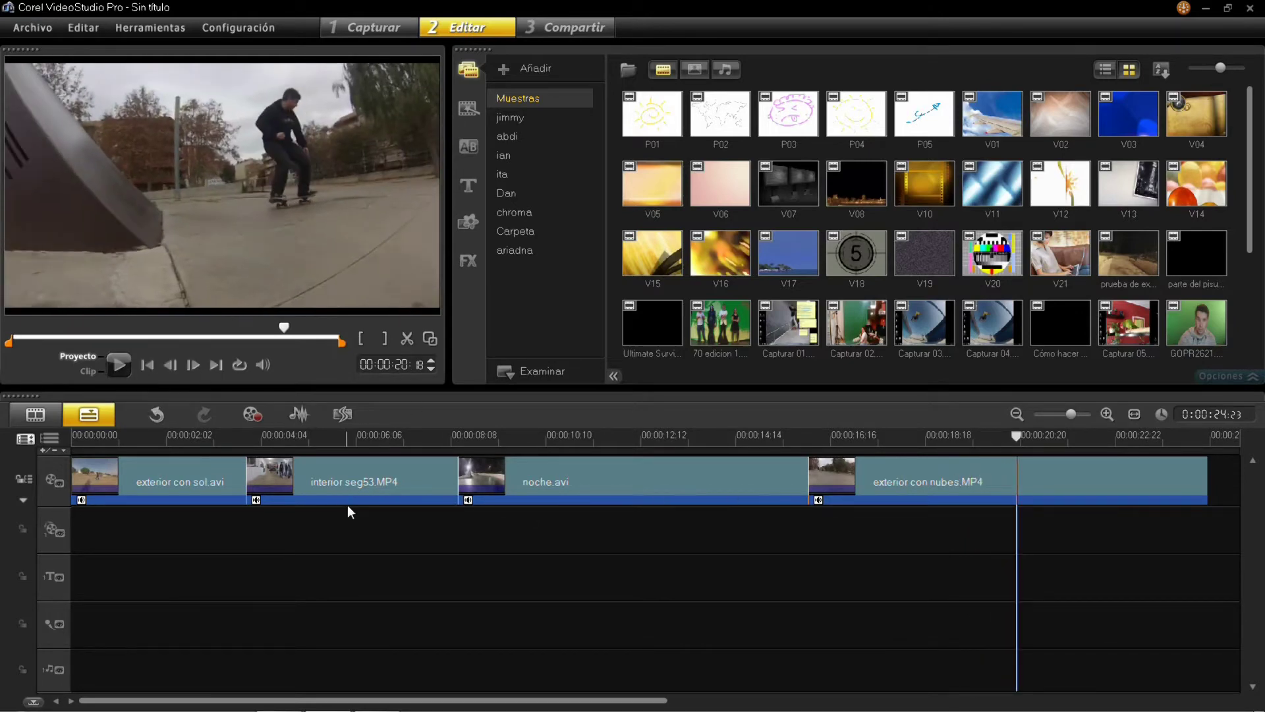
Raise the contrast of the exterior con sol.avi clip to about 28 with the colour correction.
{"action": "left_click", "coordinate": [173, 481]}
{"action": "double_click", "coordinate": [174, 482]}
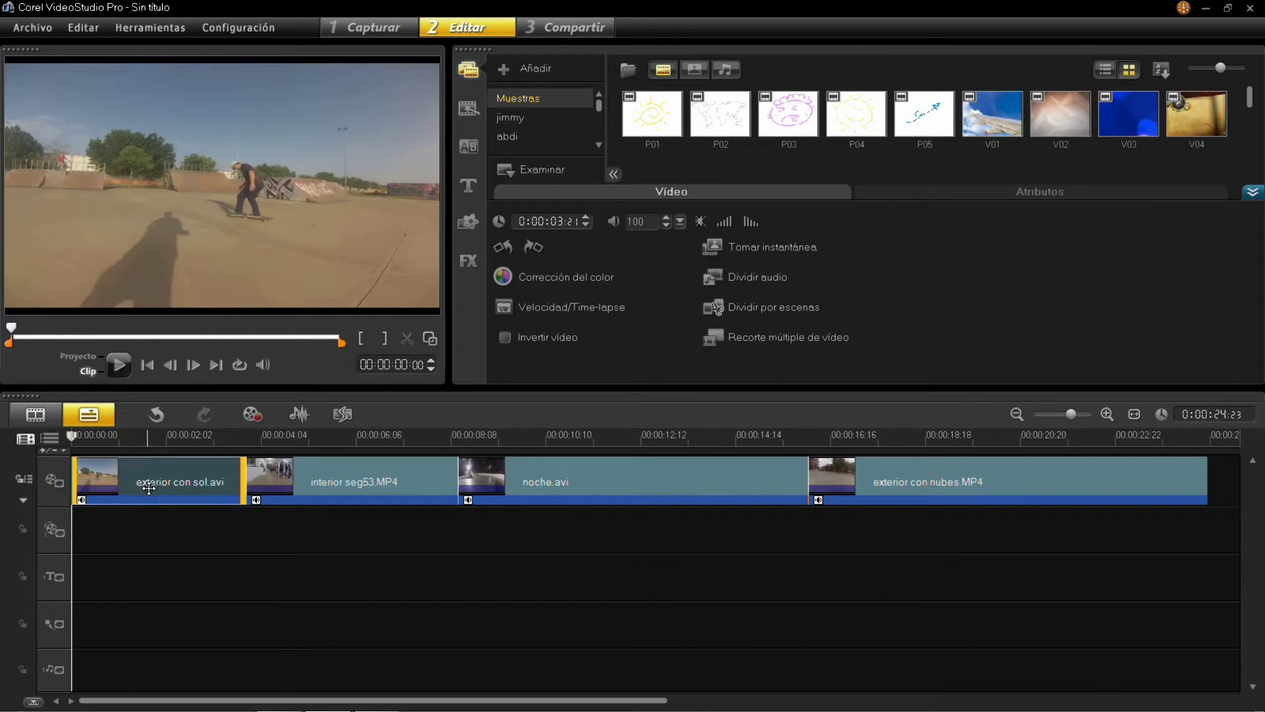
{"action": "left_click", "coordinate": [565, 277]}
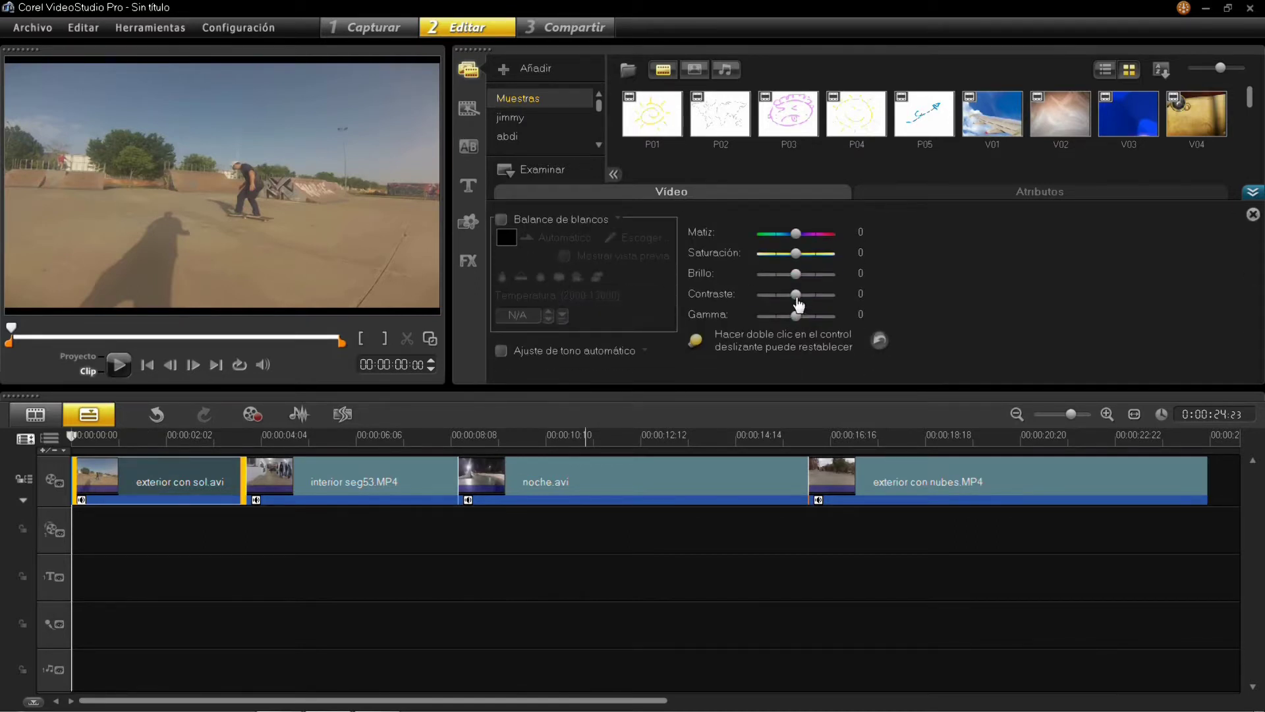
{"action": "left_click_drag", "start_coordinate": [801, 300], "coordinate": [809, 300]}
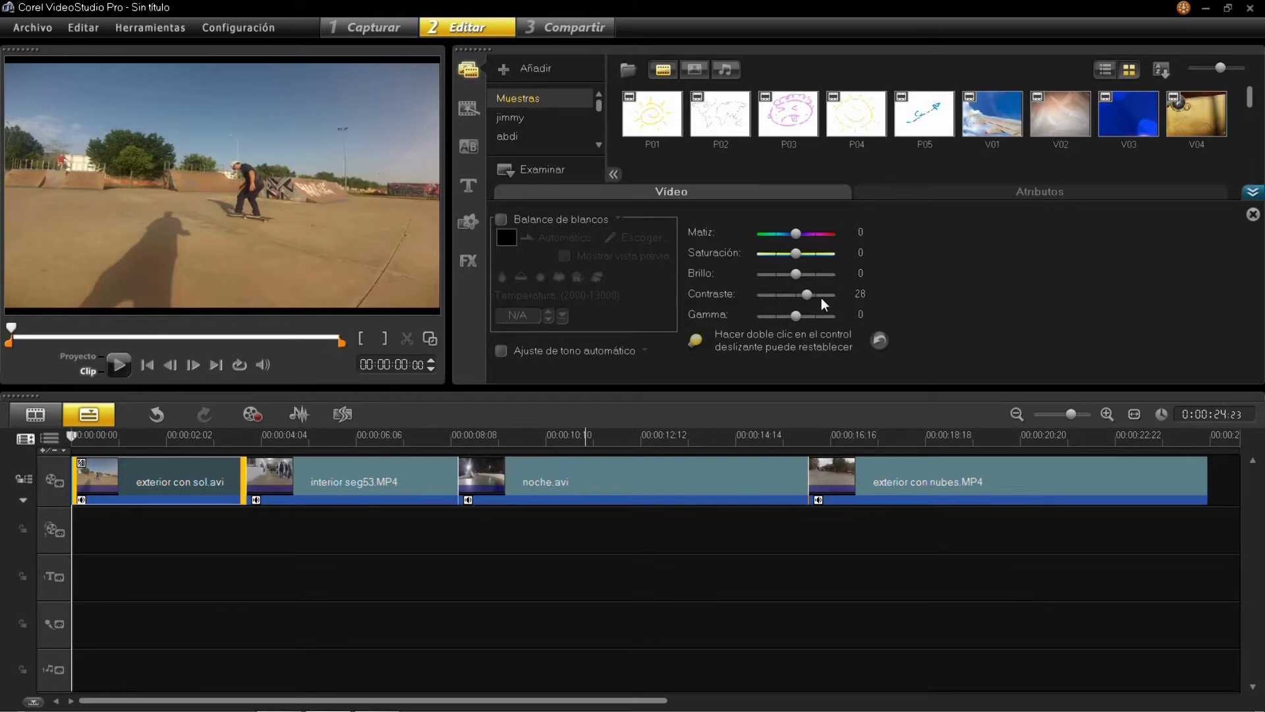
{"action": "mouse_move", "coordinate": [807, 295]}
{"action": "left_mouse_down"}
{"action": "mouse_move", "coordinate": [827, 295]}
{"action": "mouse_move", "coordinate": [810, 302]}
{"action": "left_mouse_up"}
{"action": "left_click_drag", "start_coordinate": [811, 302], "coordinate": [813, 302]}
Set the contrast of the interior seg53.MP4 clip to 28 in its colour correction.
{"action": "left_click", "coordinate": [348, 479]}
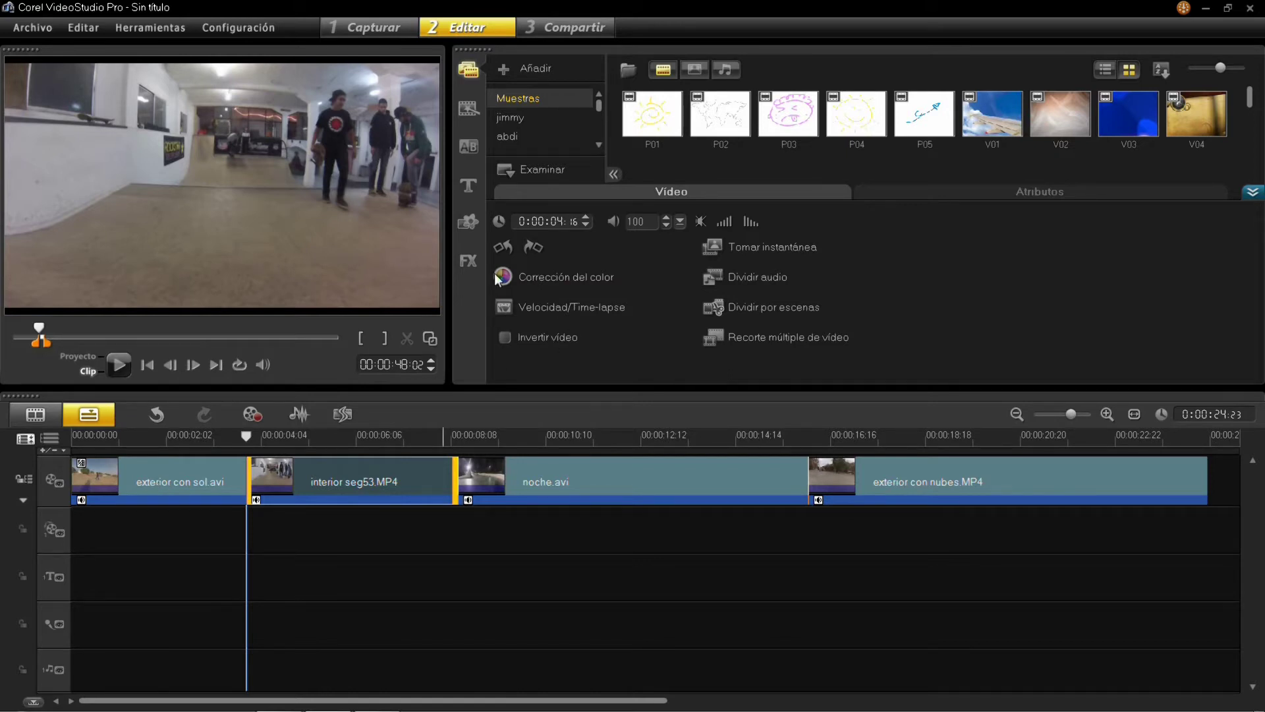
{"action": "left_click", "coordinate": [565, 280]}
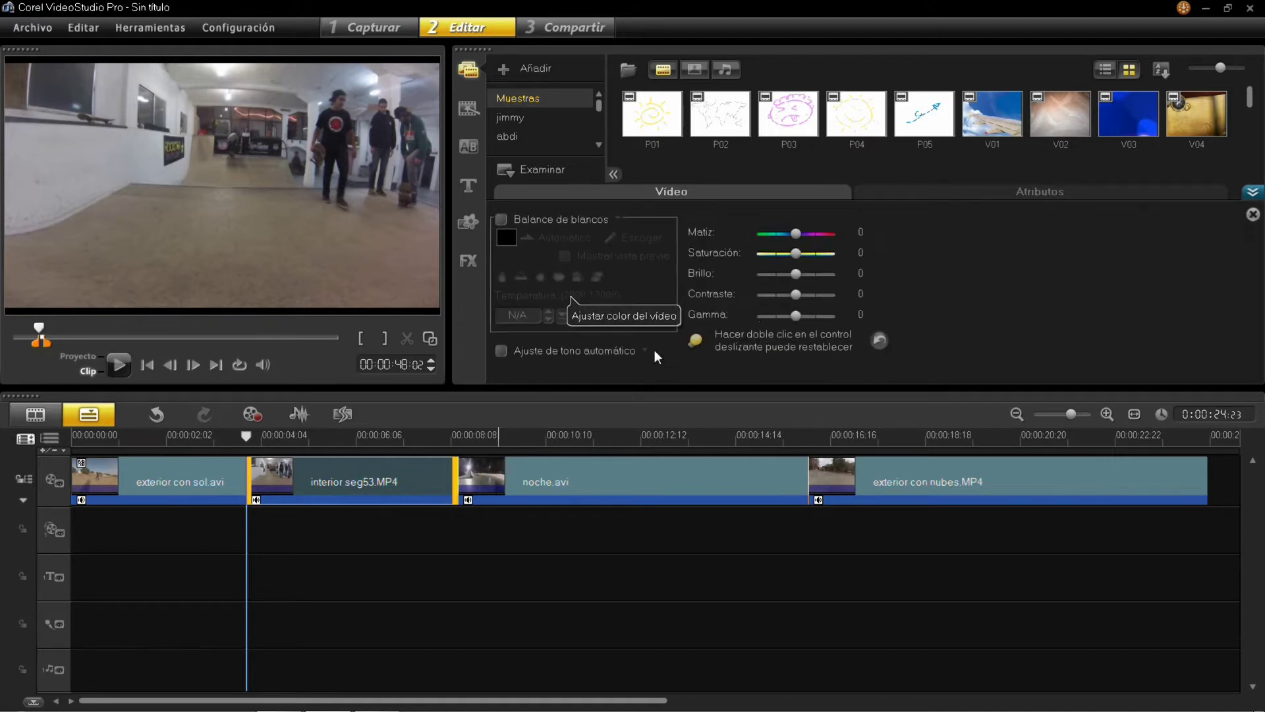
{"action": "left_click_drag", "start_coordinate": [796, 294], "coordinate": [810, 304]}
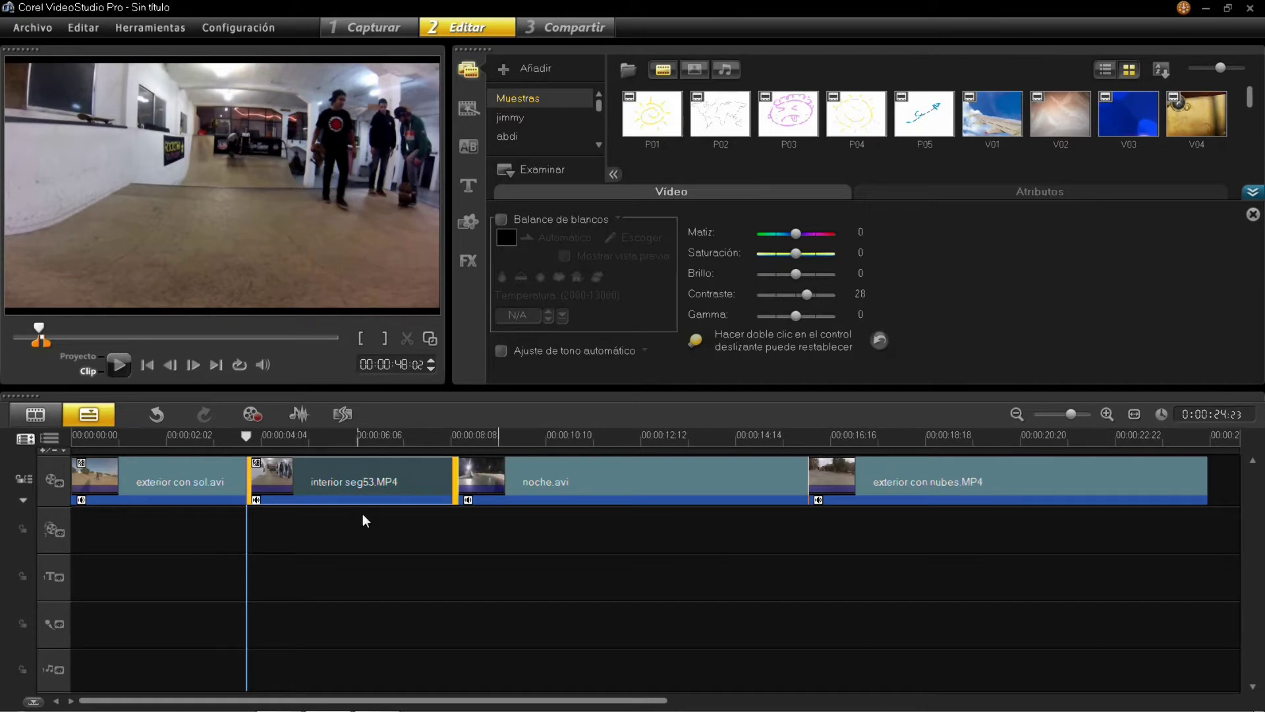
Set the contrast of the noche.avi clip to 28 in its colour correction and play the clip to check it.
{"action": "left_click", "coordinate": [634, 472]}
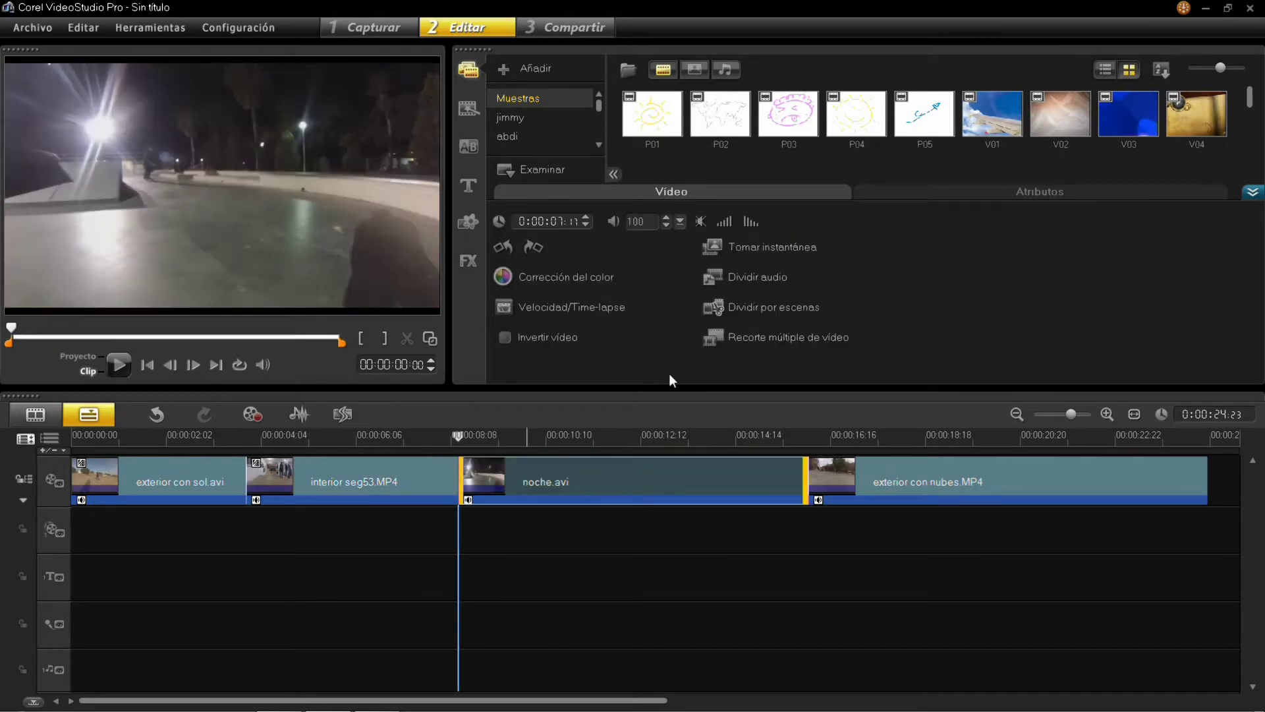
{"action": "left_click", "coordinate": [554, 277]}
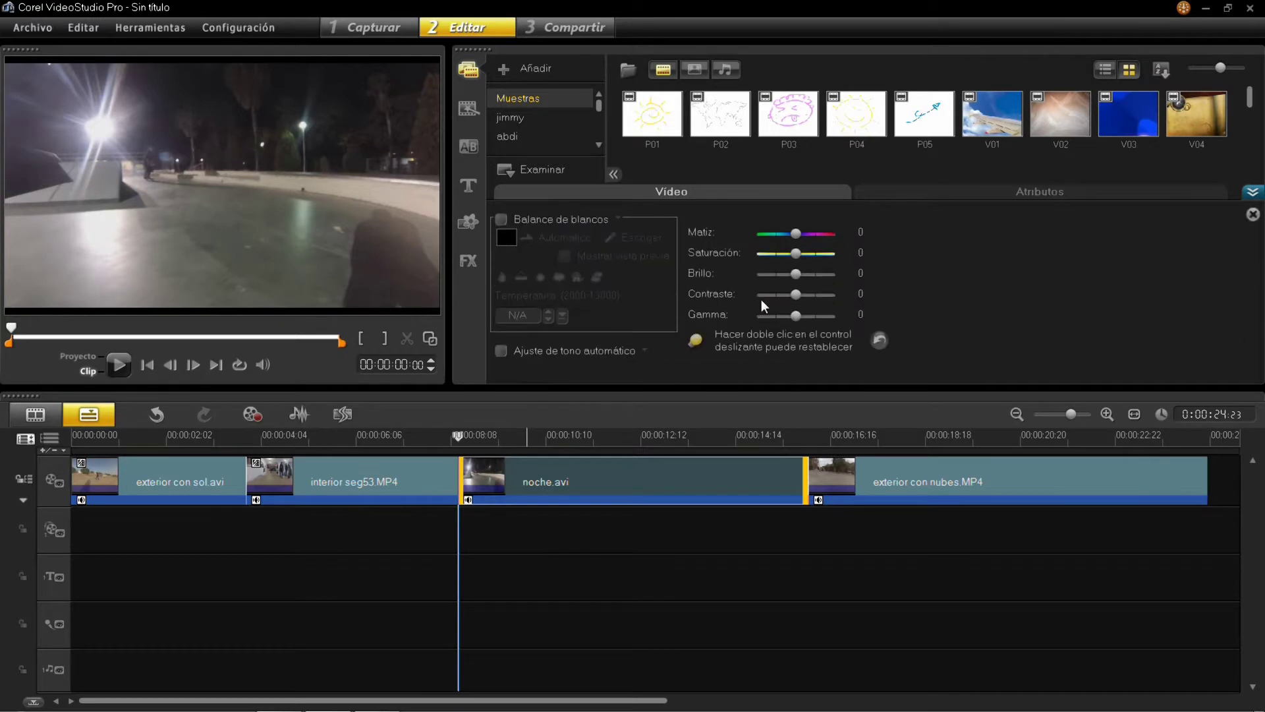
{"action": "left_click_drag", "start_coordinate": [799, 300], "coordinate": [810, 302]}
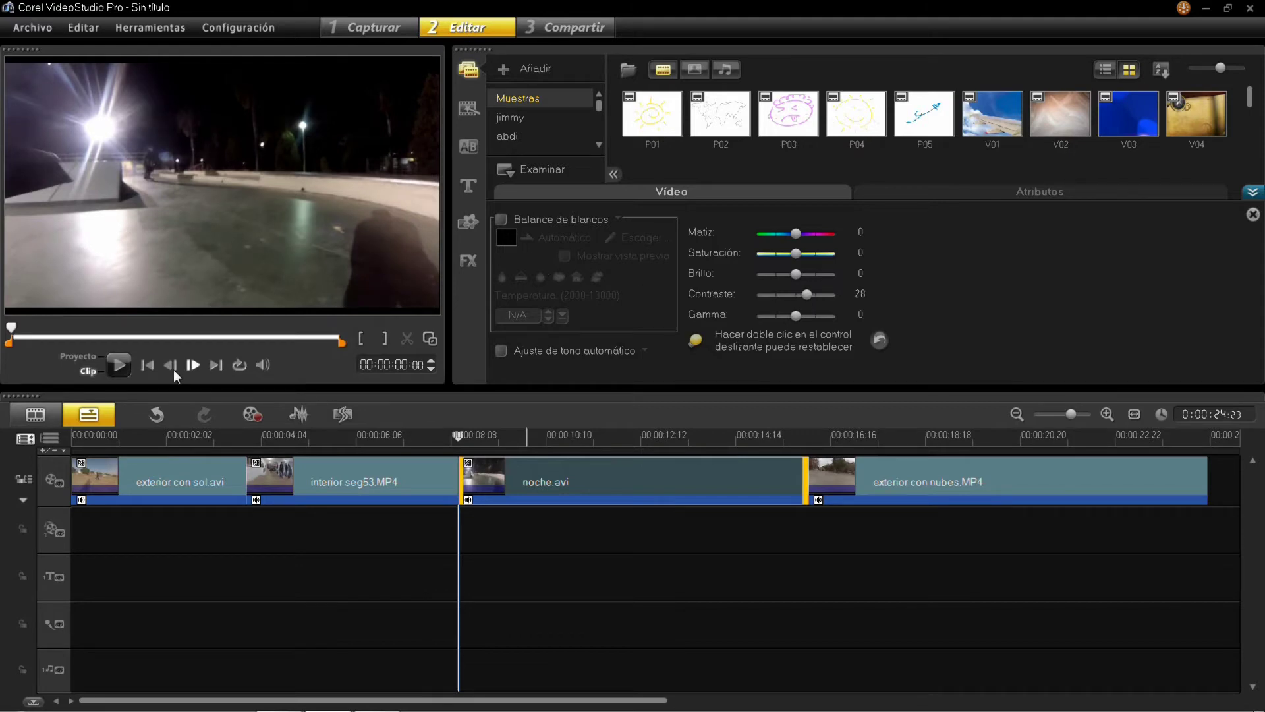
{"action": "left_click", "coordinate": [118, 365]}
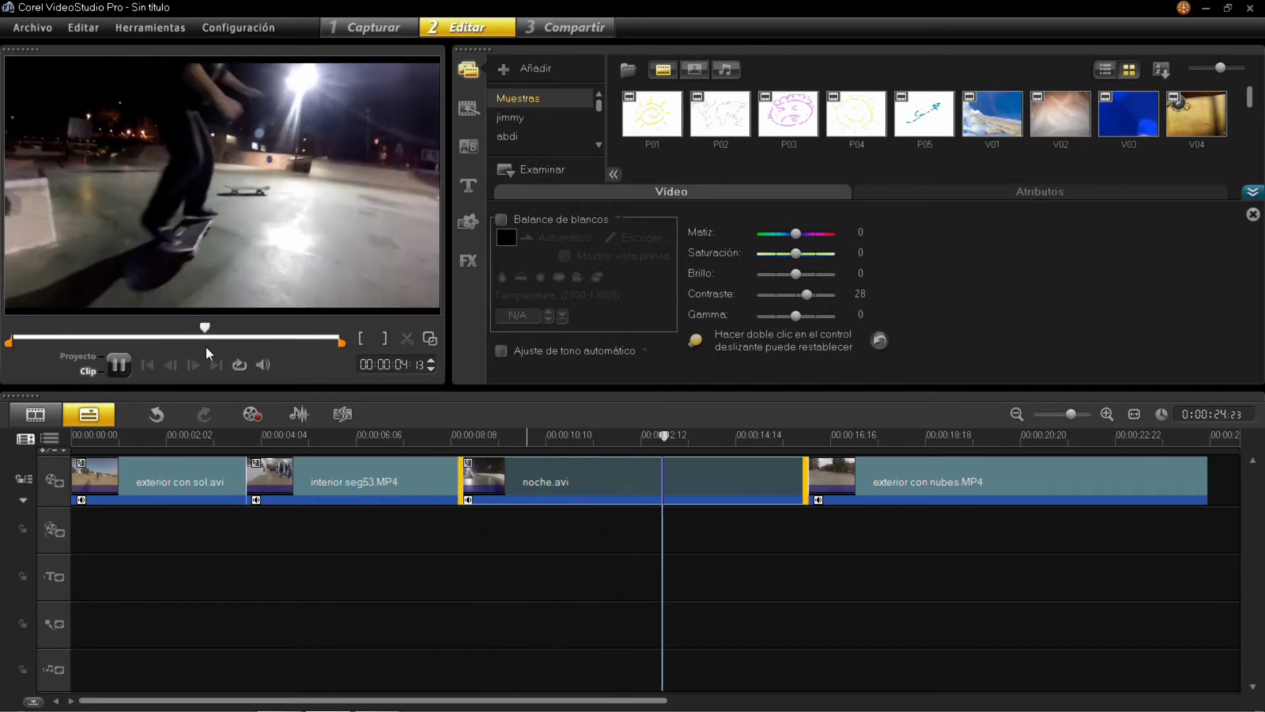
{"action": "left_click", "coordinate": [116, 366]}
Play exterior con nubes.MP4 up to the skater's jump, pause there, and set the clip's contrast to 28 in its colour correction.
{"action": "left_click", "coordinate": [902, 471]}
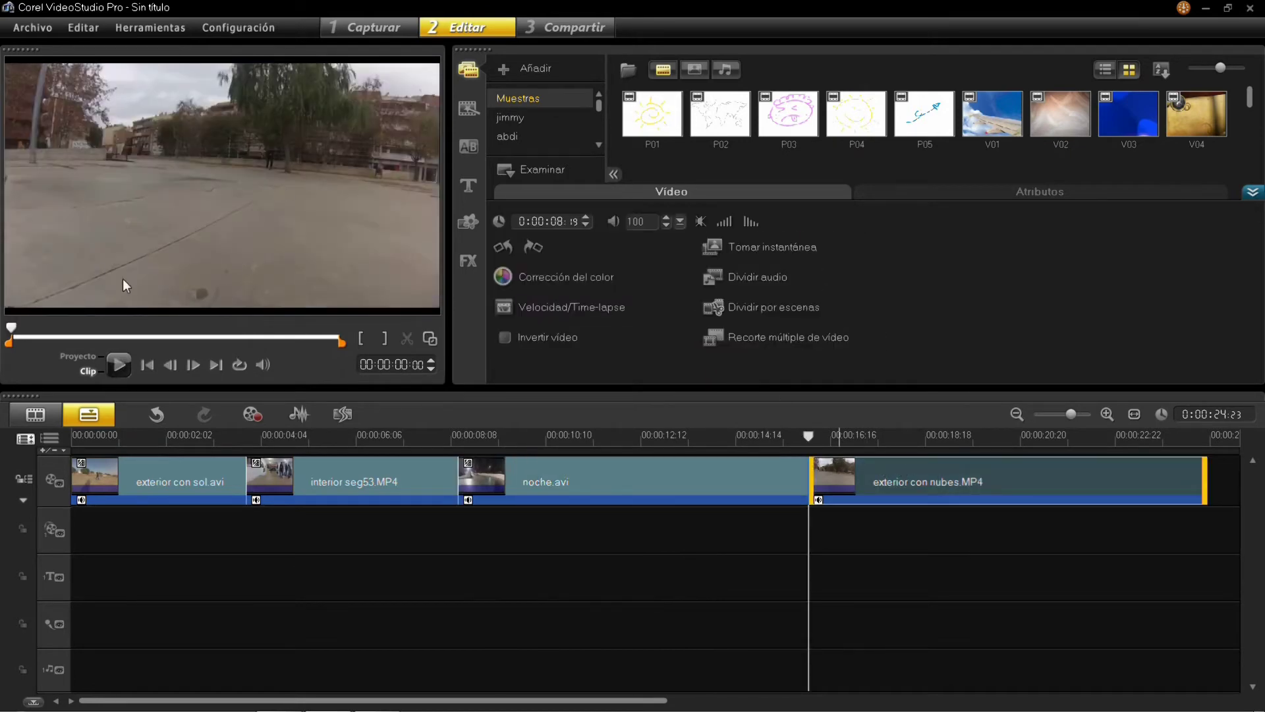
{"action": "left_click", "coordinate": [117, 362]}
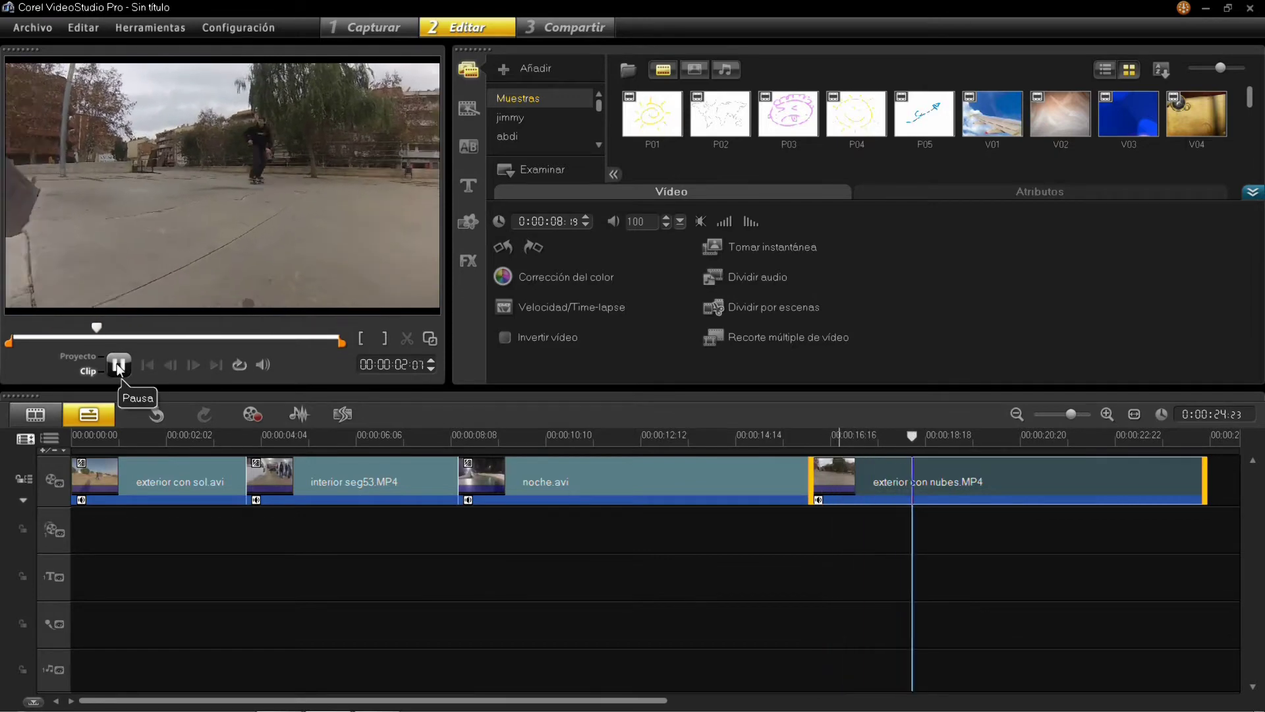
{"action": "left_click", "coordinate": [116, 363]}
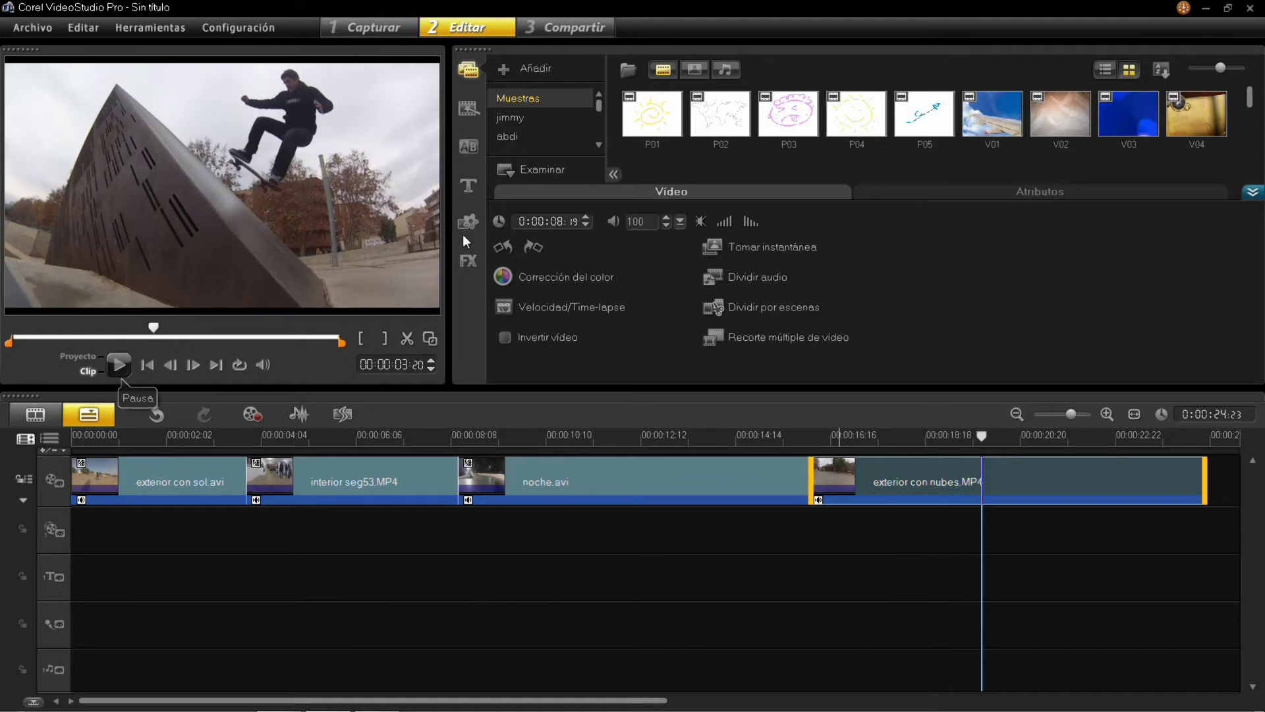
{"action": "left_click", "coordinate": [544, 274]}
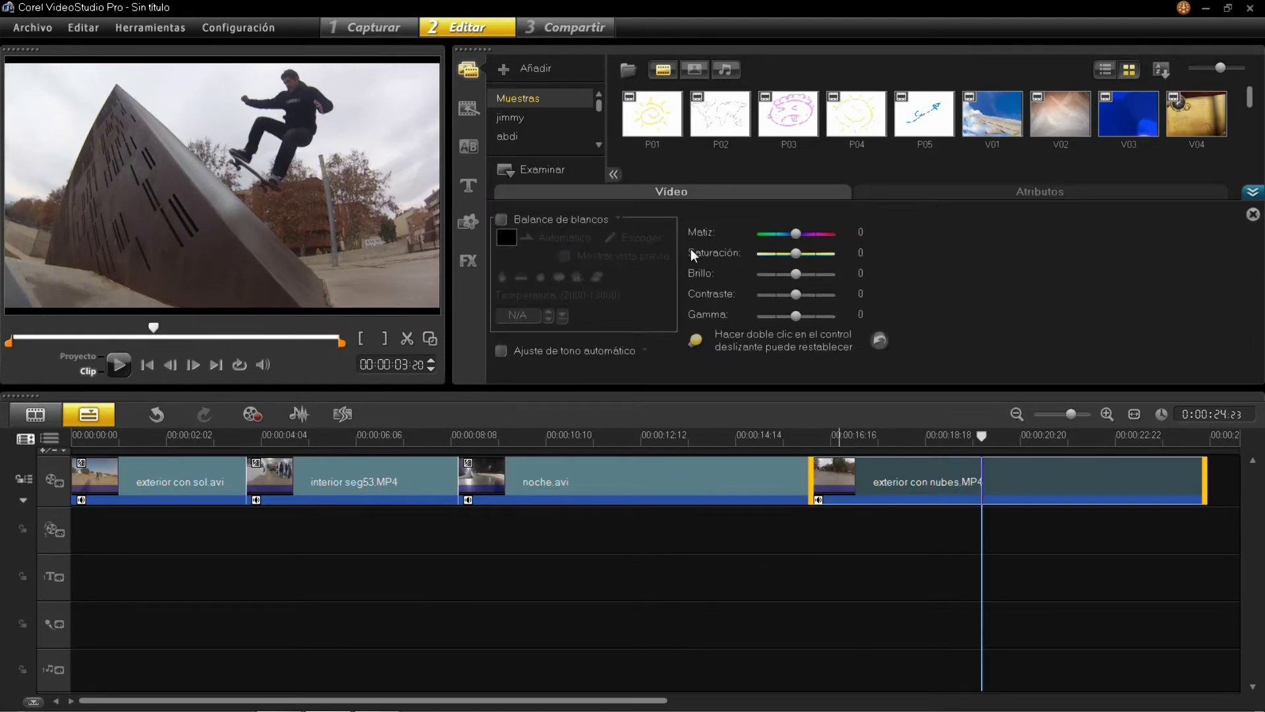
{"action": "left_click_drag", "start_coordinate": [796, 298], "coordinate": [811, 304]}
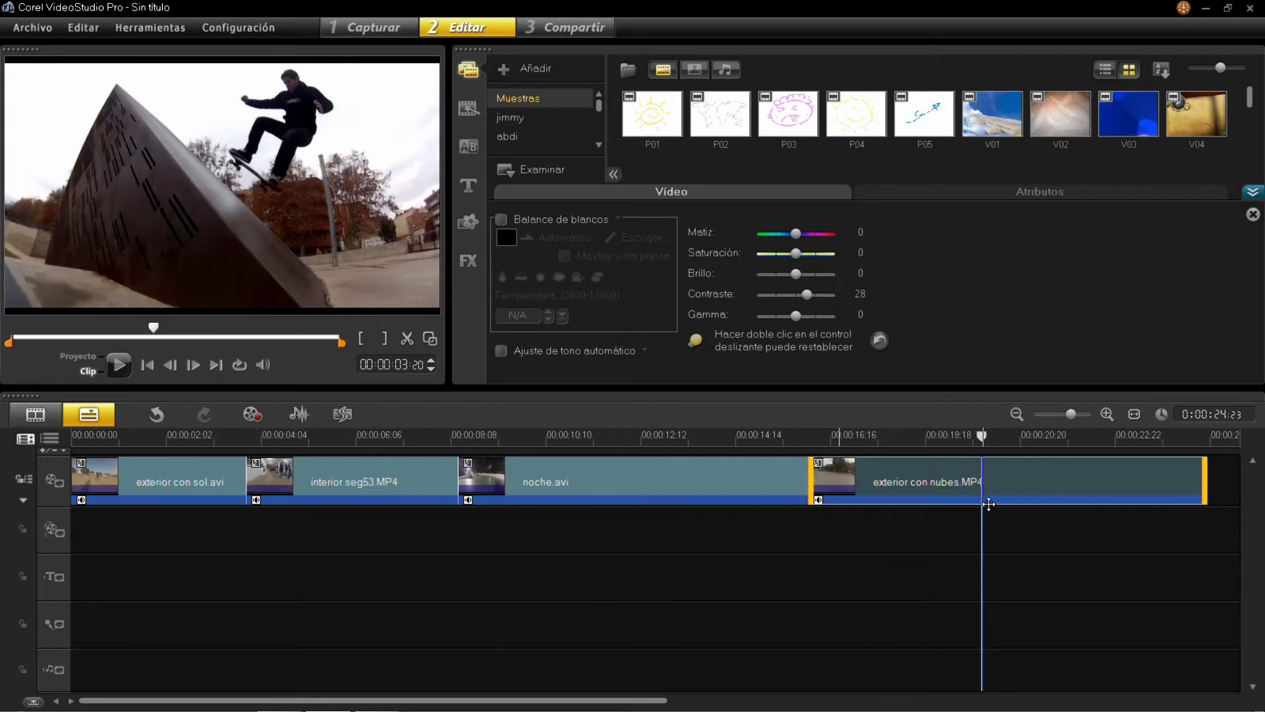
Deselect the clip and play the project from an early point in the timeline to review the corrected clips.
{"action": "left_click", "coordinate": [994, 531]}
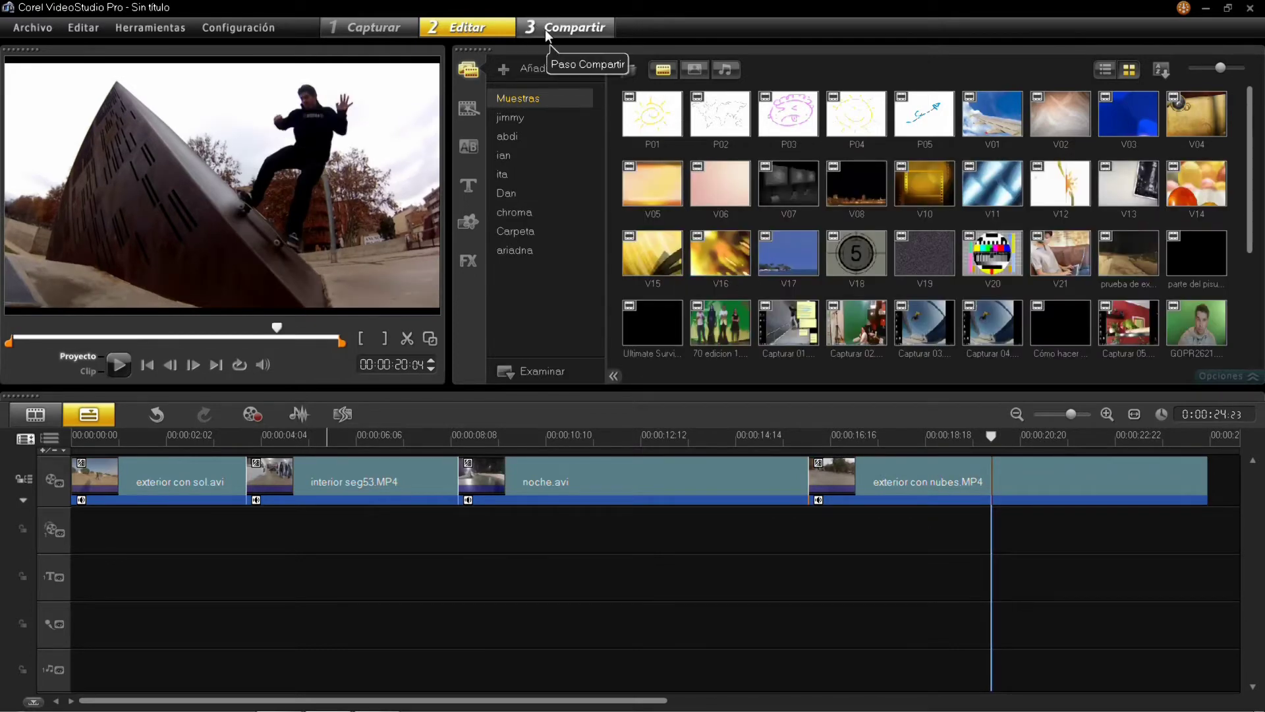
{"action": "left_click", "coordinate": [123, 528]}
{"action": "left_click", "coordinate": [113, 366]}
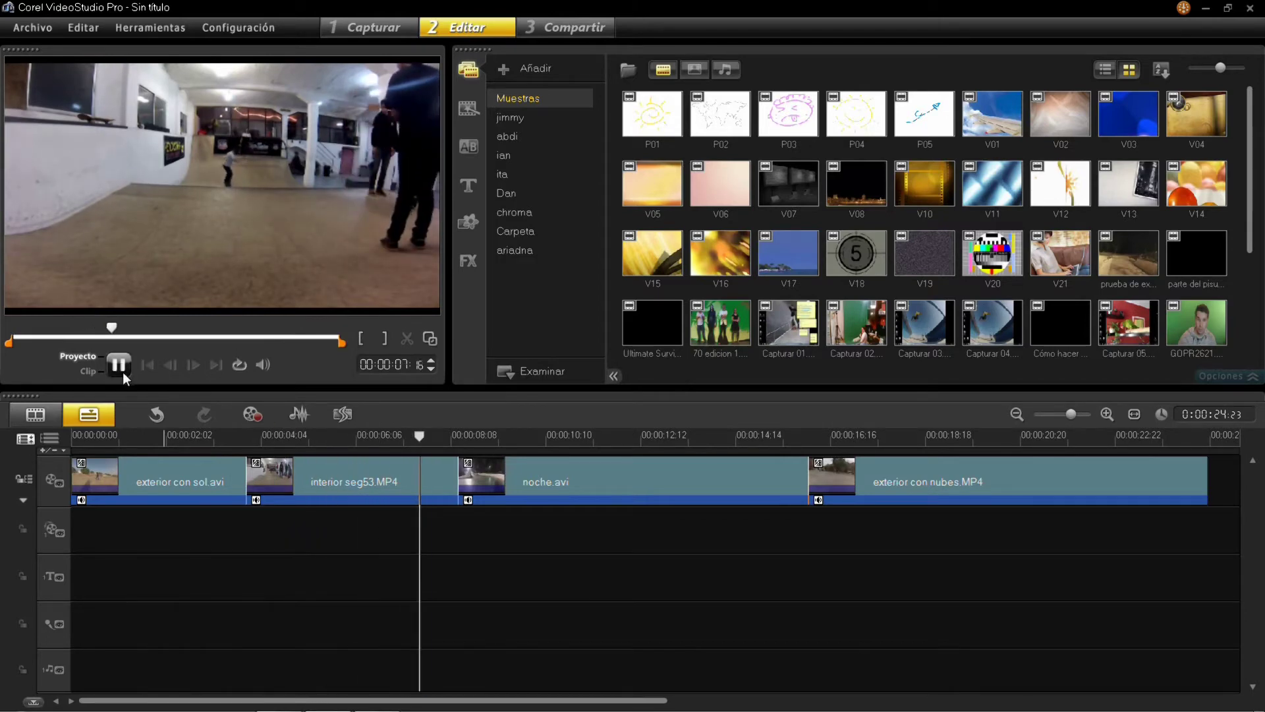
Export the project as an MPEG-4 HD video file named "video con contraste mejorado" on the desktop.
{"action": "left_click", "coordinate": [580, 29]}
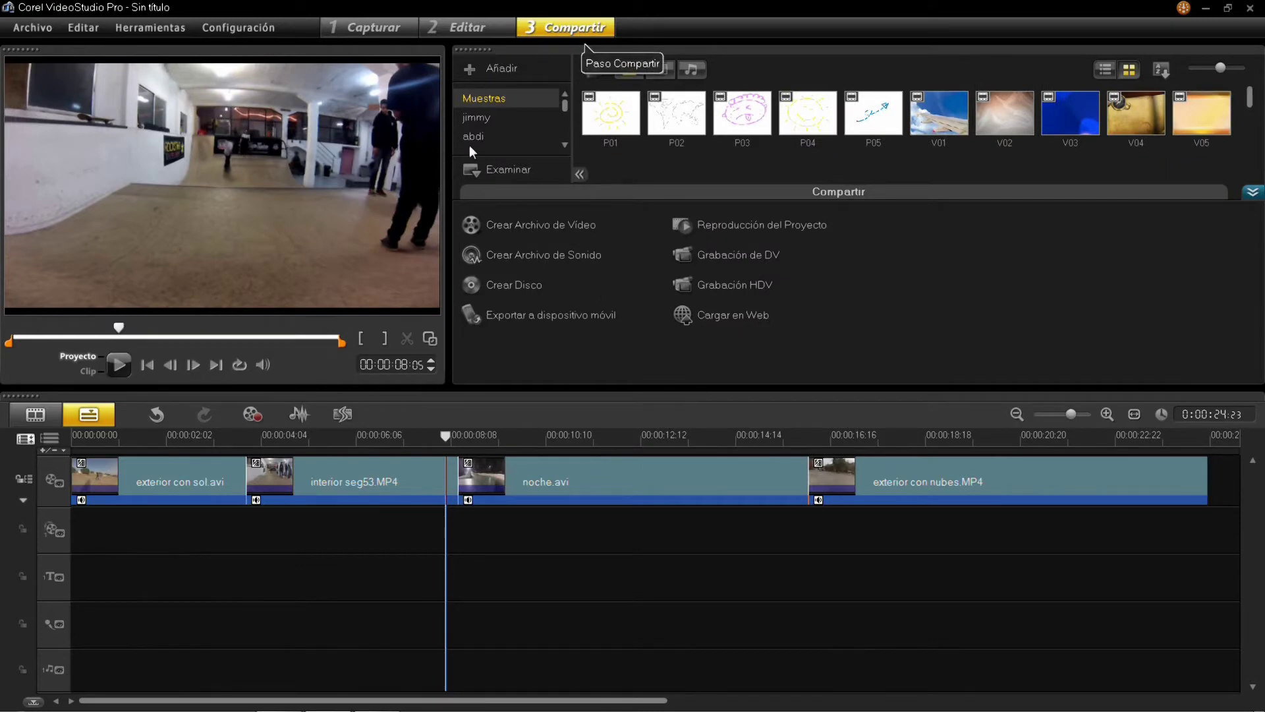
{"action": "left_click", "coordinate": [521, 226]}
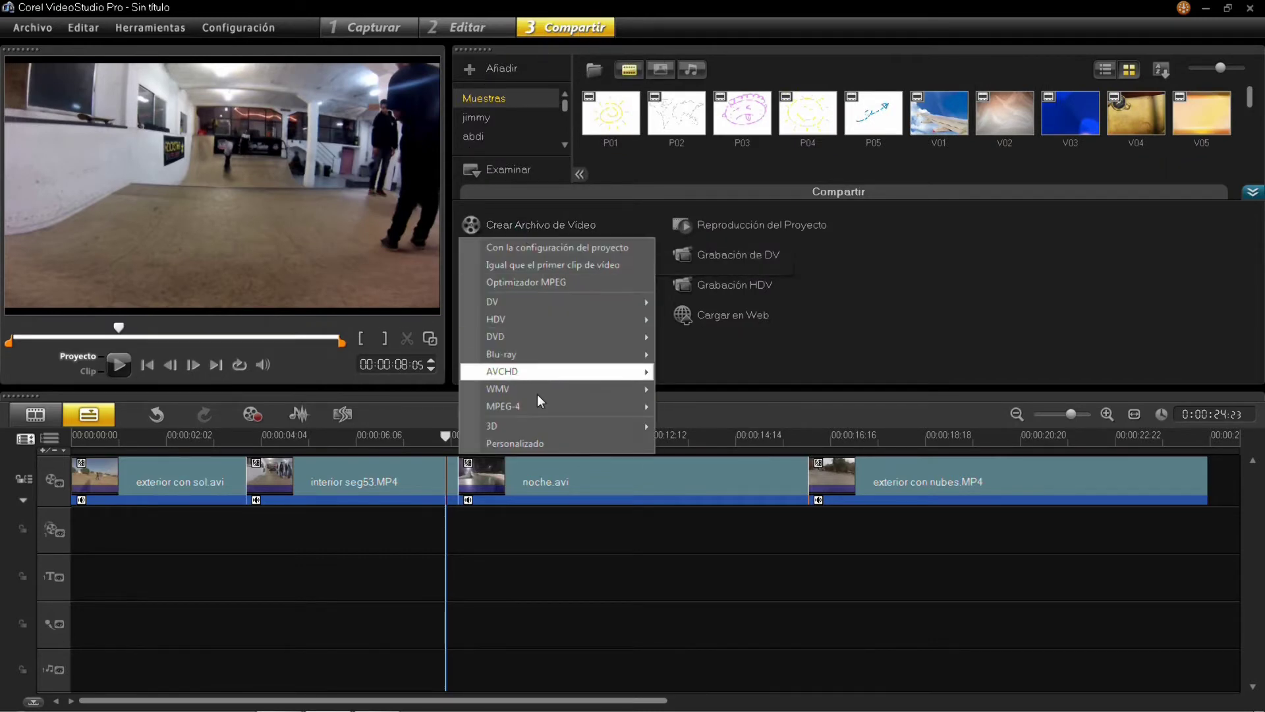
{"action": "mouse_move", "coordinate": [539, 408]}
{"action": "left_click", "coordinate": [749, 408]}
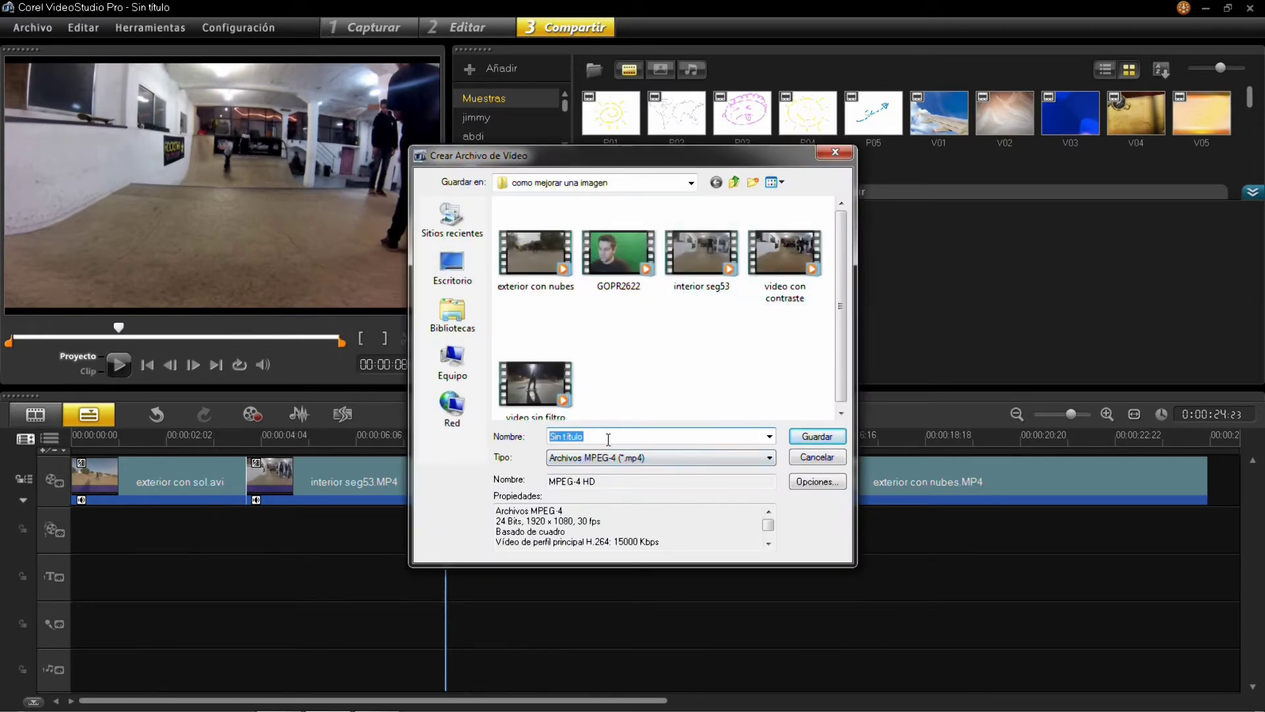
{"action": "left_click", "coordinate": [452, 267]}
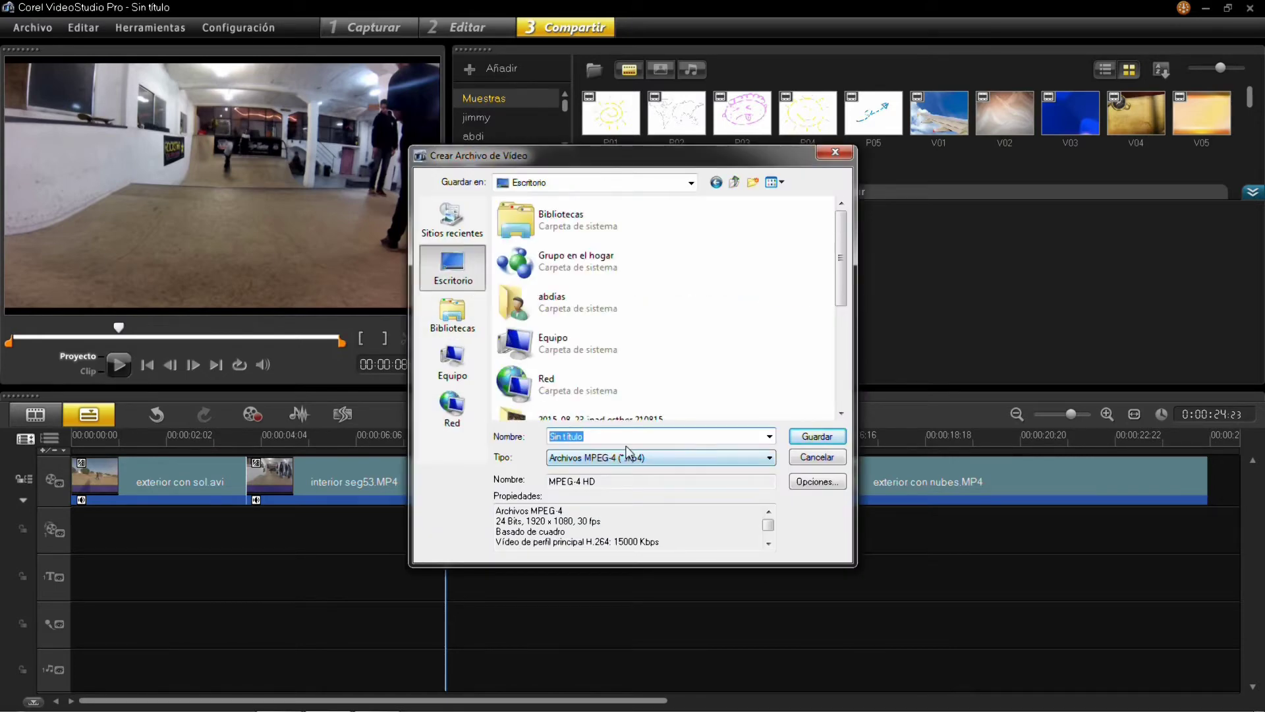
{"action": "type", "text": "vide"}
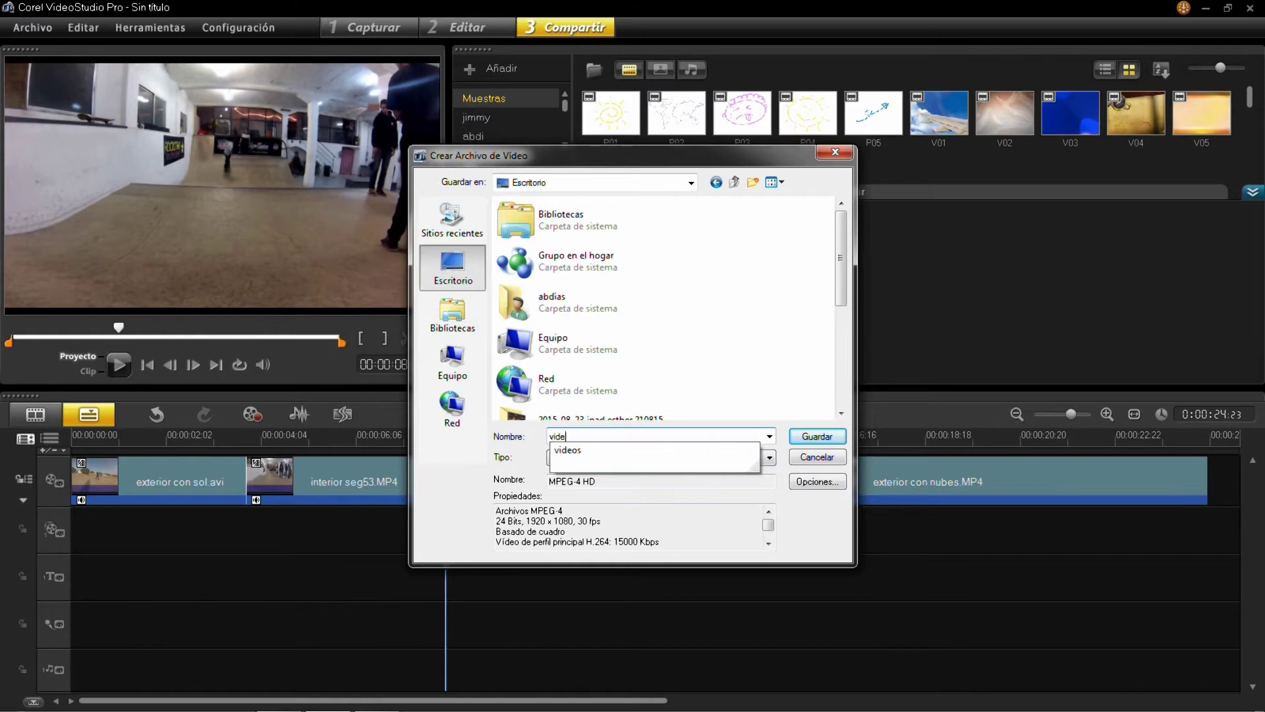
{"action": "type", "text": "o con contraste mejorado"}
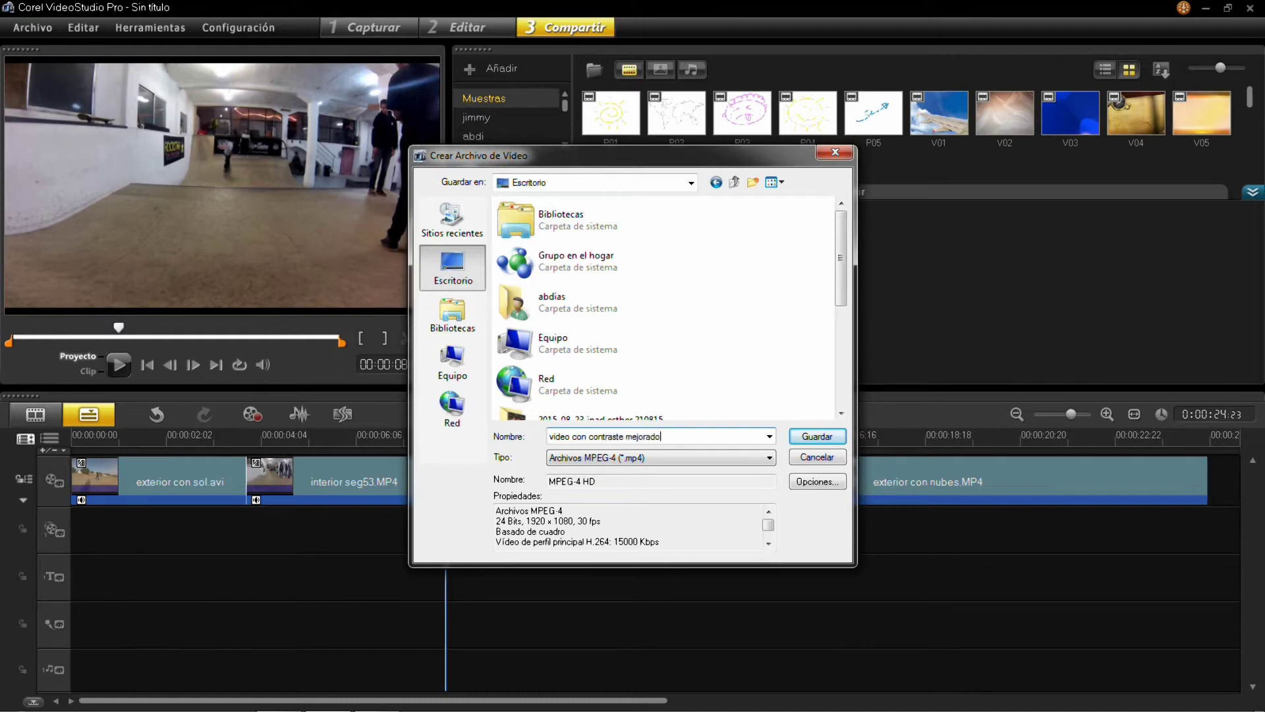
{"action": "left_click", "coordinate": [812, 436]}
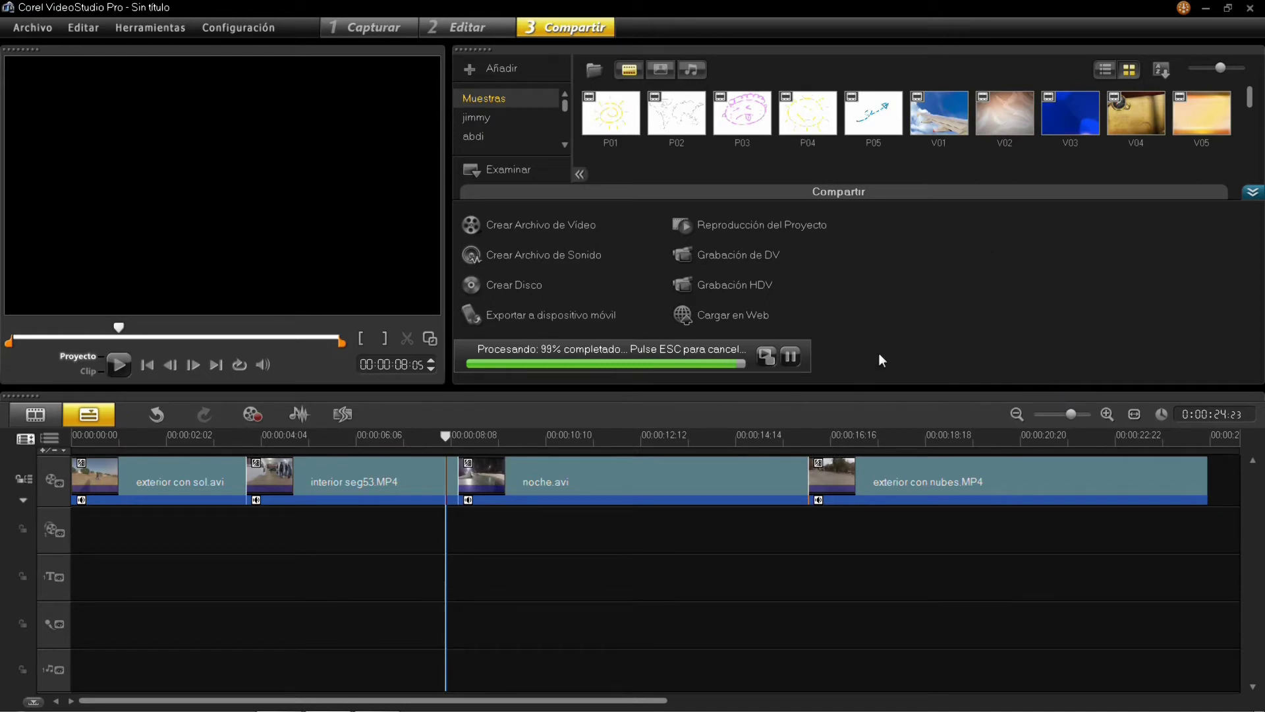
Preview the exported clip briefly and minimize the video editor to reach the desktop.
{"action": "left_click", "coordinate": [119, 364]}
{"action": "left_click", "coordinate": [118, 365]}
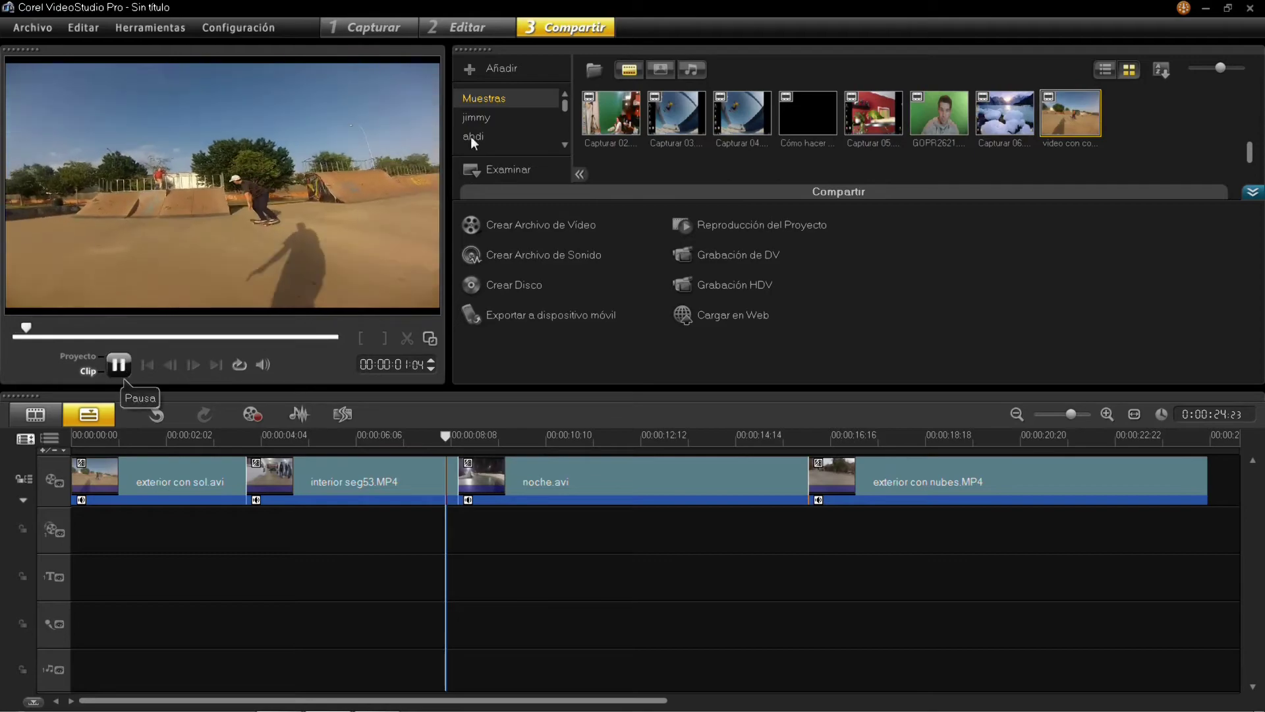
{"action": "left_click", "coordinate": [1215, 10]}
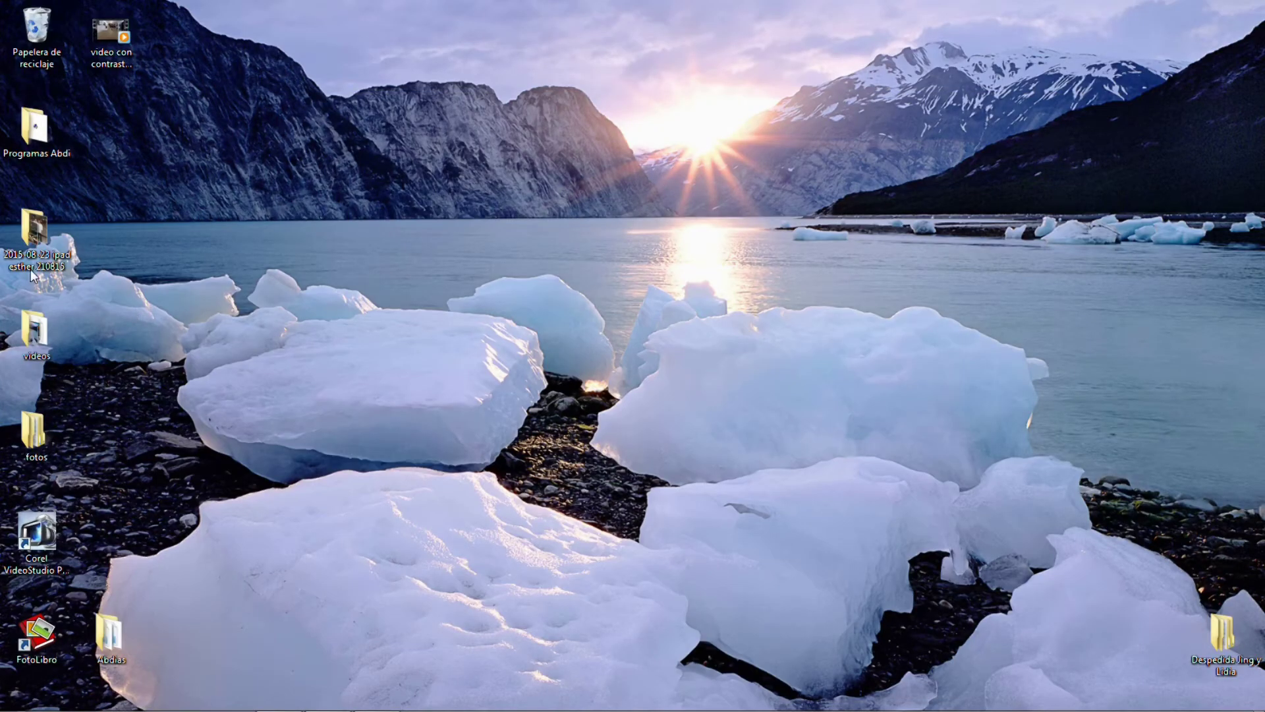
Open video sin filtro from videos > Montajes Mios Terminados > Tutoriales para el siglo XXI > como mejorar una imagen and pause it at 00:01.
{"action": "double_click", "coordinate": [37, 332]}
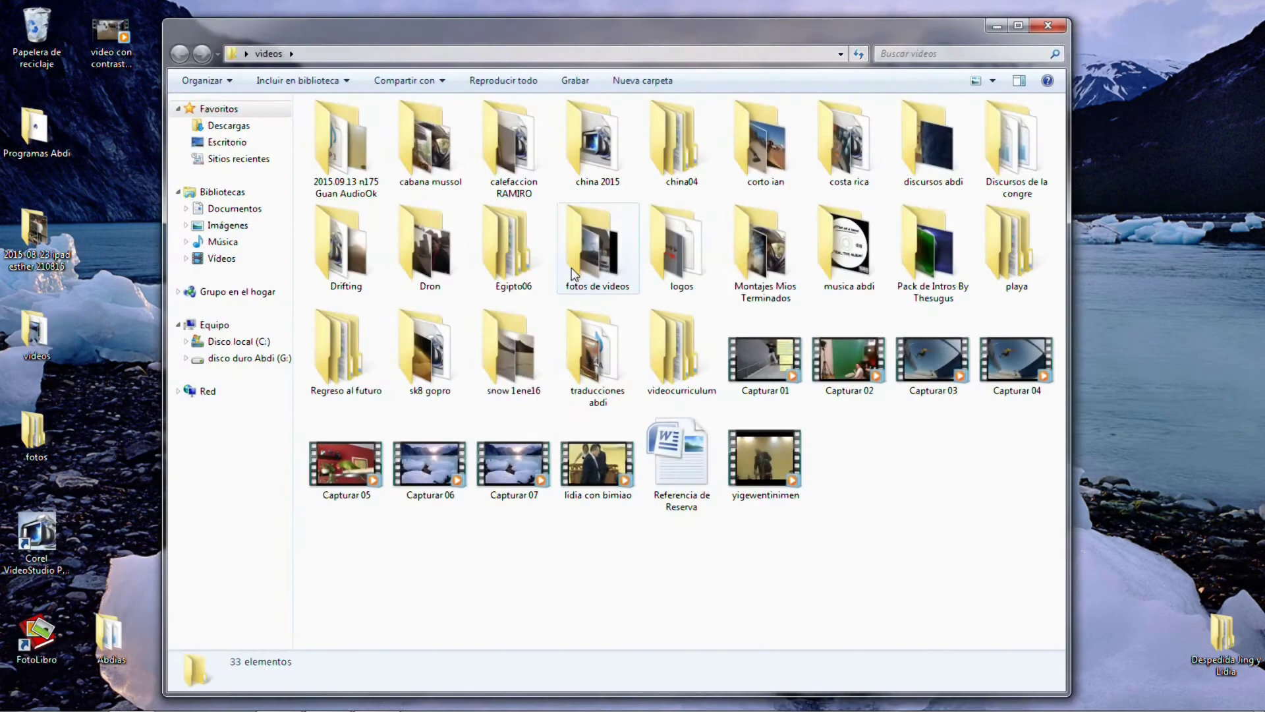
{"action": "double_click", "coordinate": [764, 240]}
{"action": "double_click", "coordinate": [419, 247]}
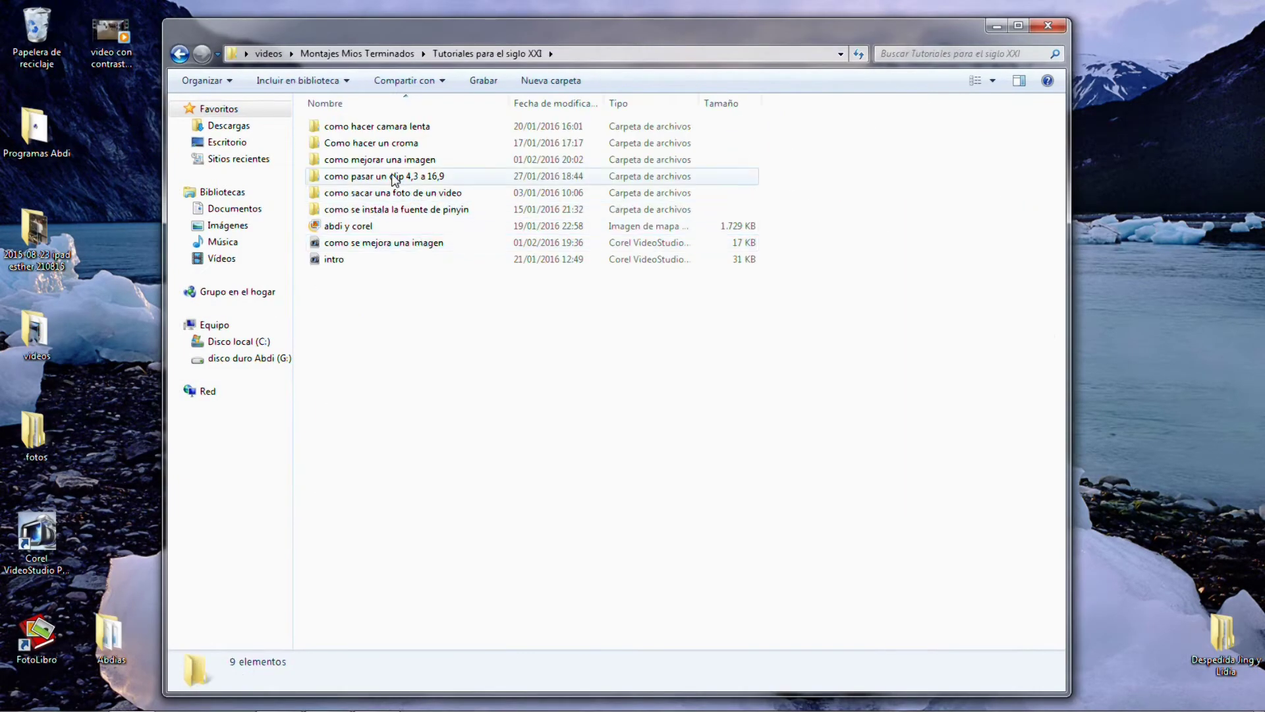
{"action": "double_click", "coordinate": [381, 159]}
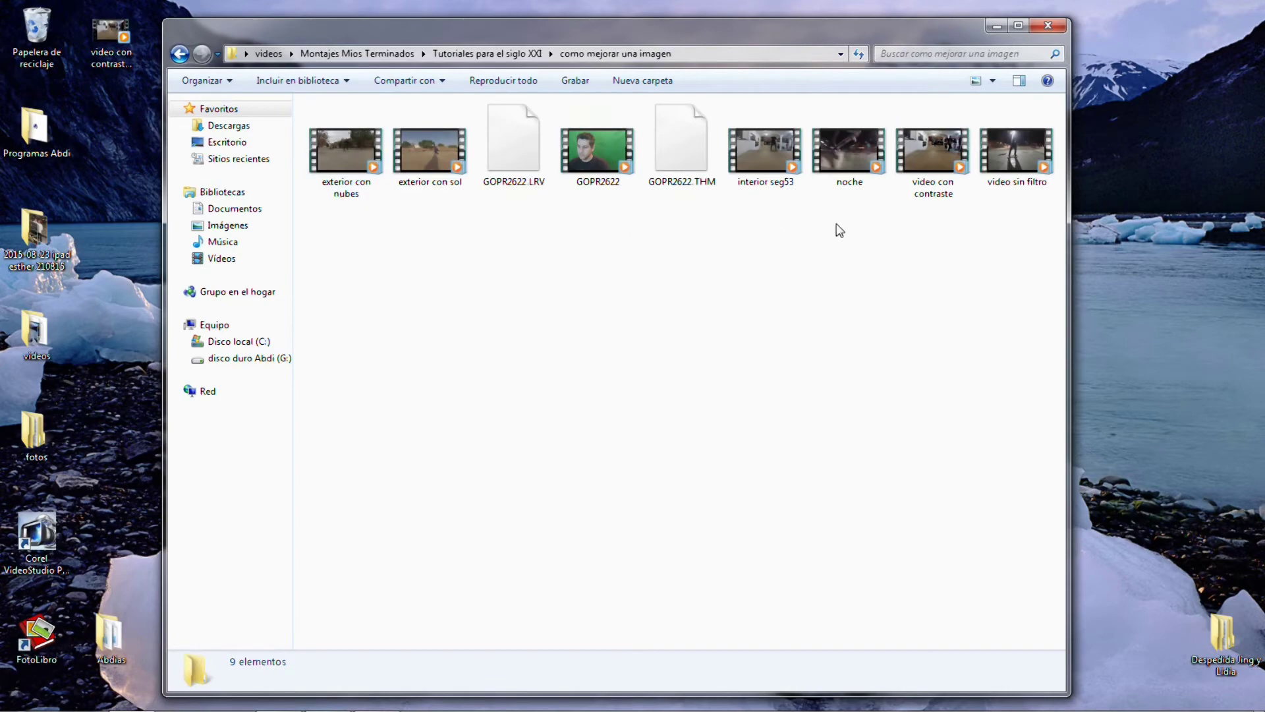
{"action": "double_click", "coordinate": [1014, 156]}
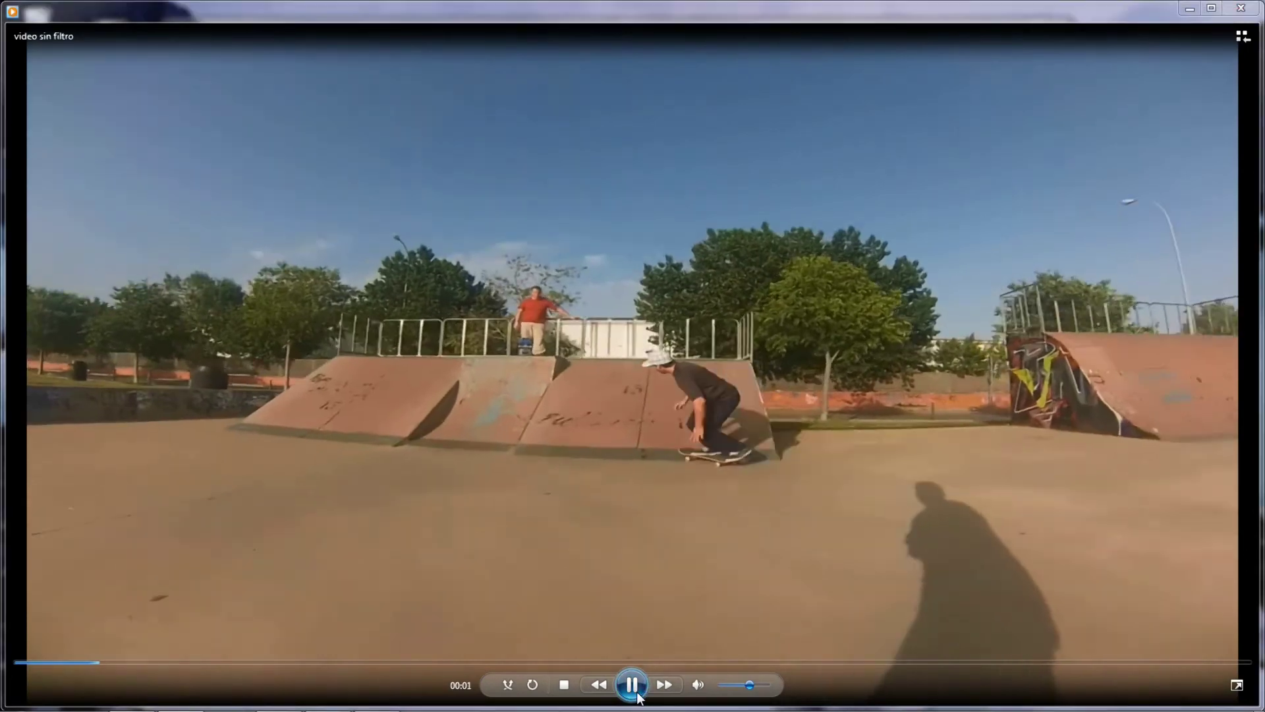
{"action": "left_click", "coordinate": [1164, 164]}
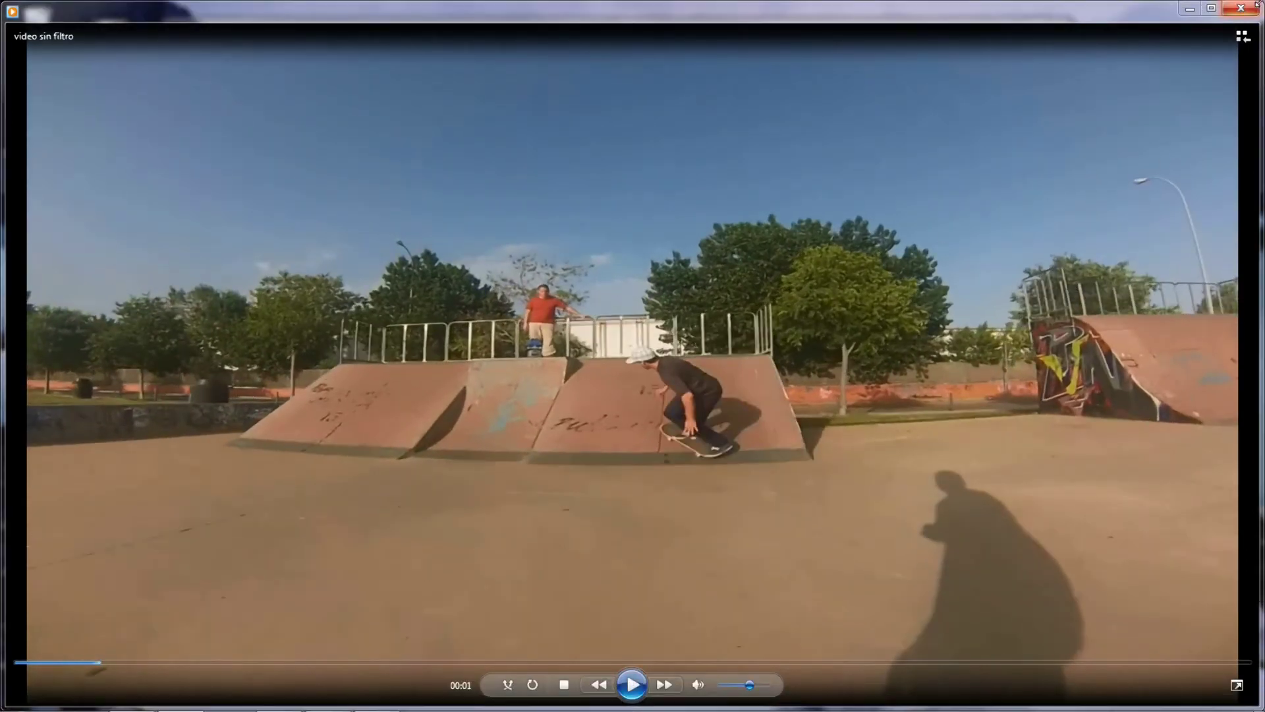
Restore the video sin filtro player to a smaller window and place it in the desktop's lower-right area.
{"action": "left_click", "coordinate": [1212, 8]}
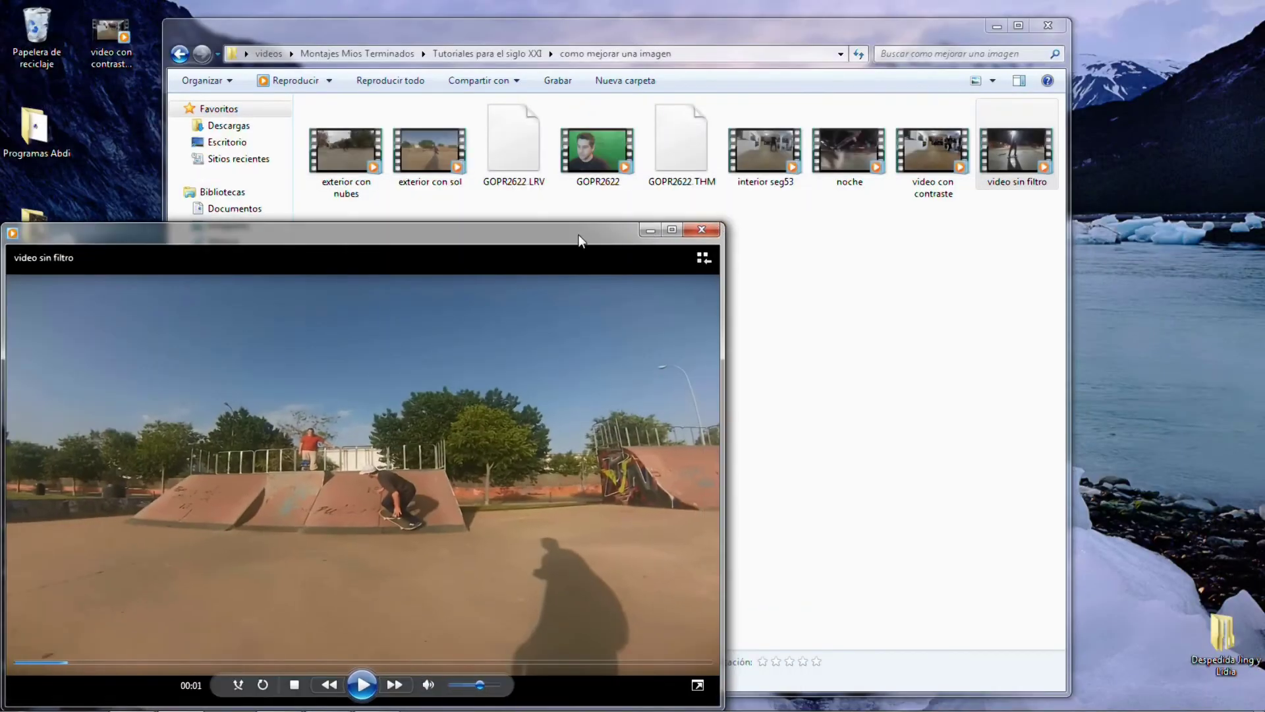
{"action": "left_click_drag", "start_coordinate": [579, 240], "coordinate": [1111, 250]}
{"action": "left_click_drag", "start_coordinate": [542, 236], "coordinate": [602, 255]}
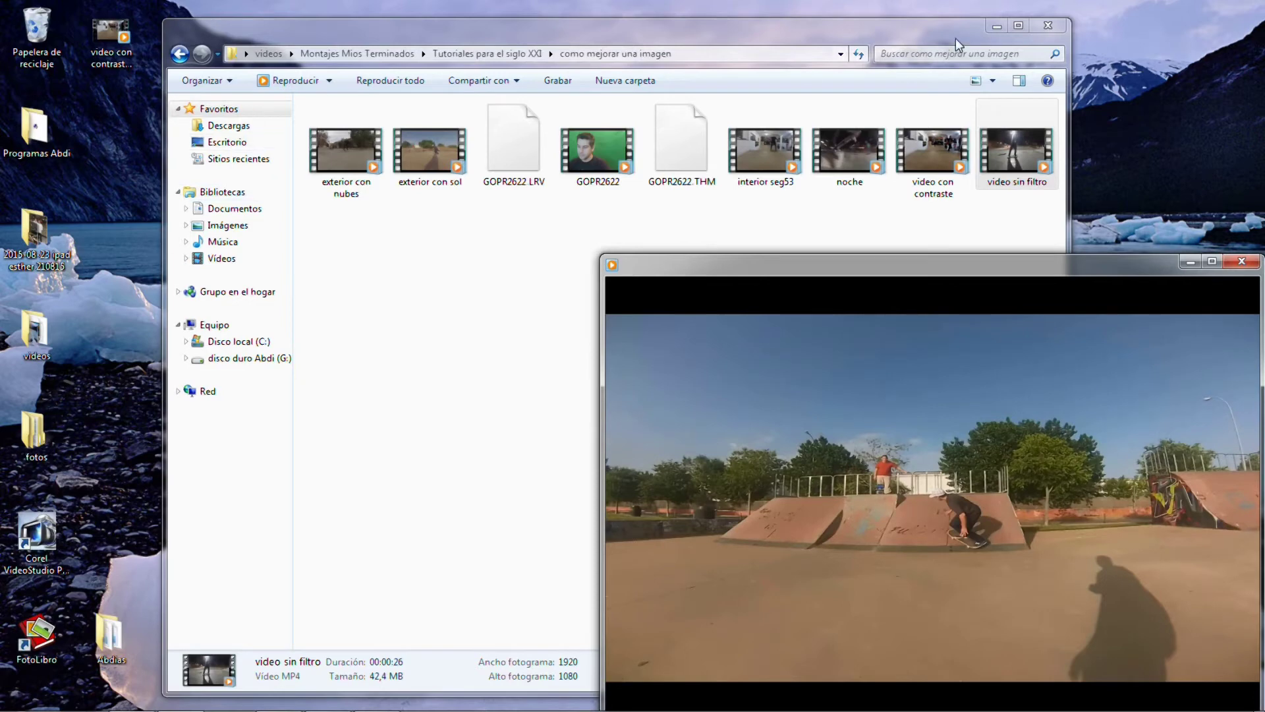
Open video con contraste mejorado from the desktop with VLC media player and pause it at 00:01.
{"action": "right_click", "coordinate": [99, 41]}
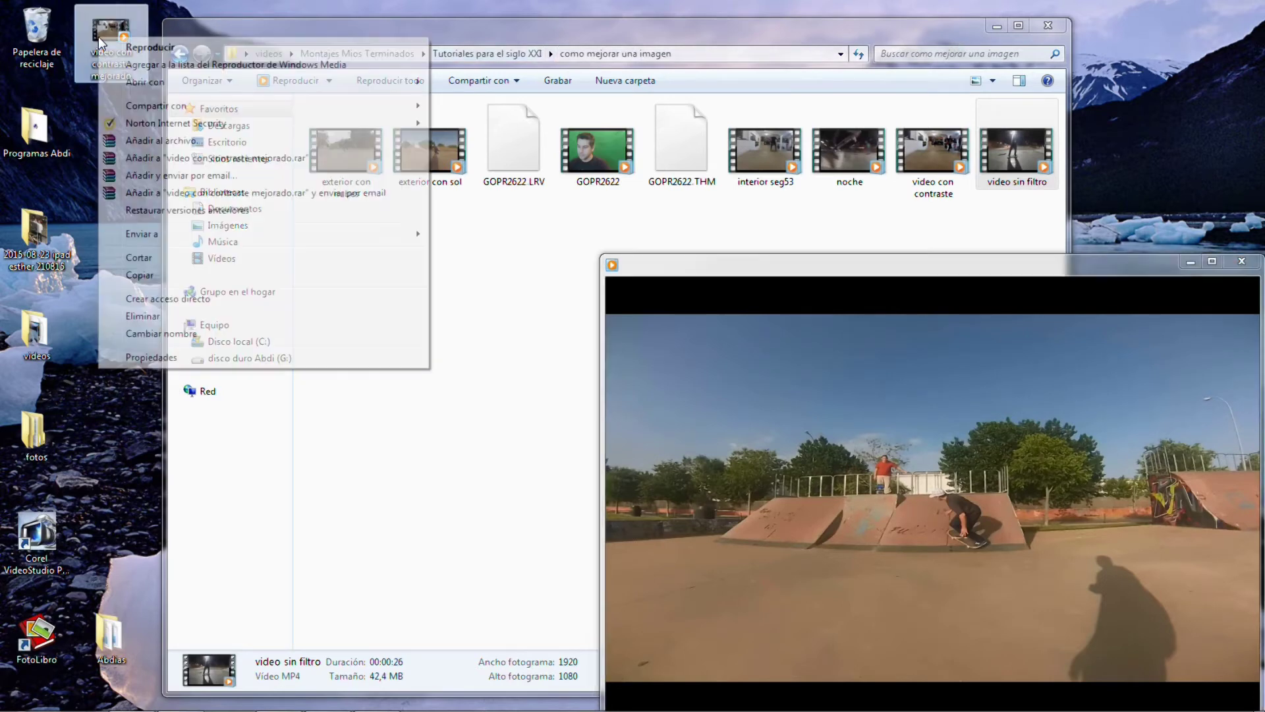
{"action": "mouse_move", "coordinate": [177, 91]}
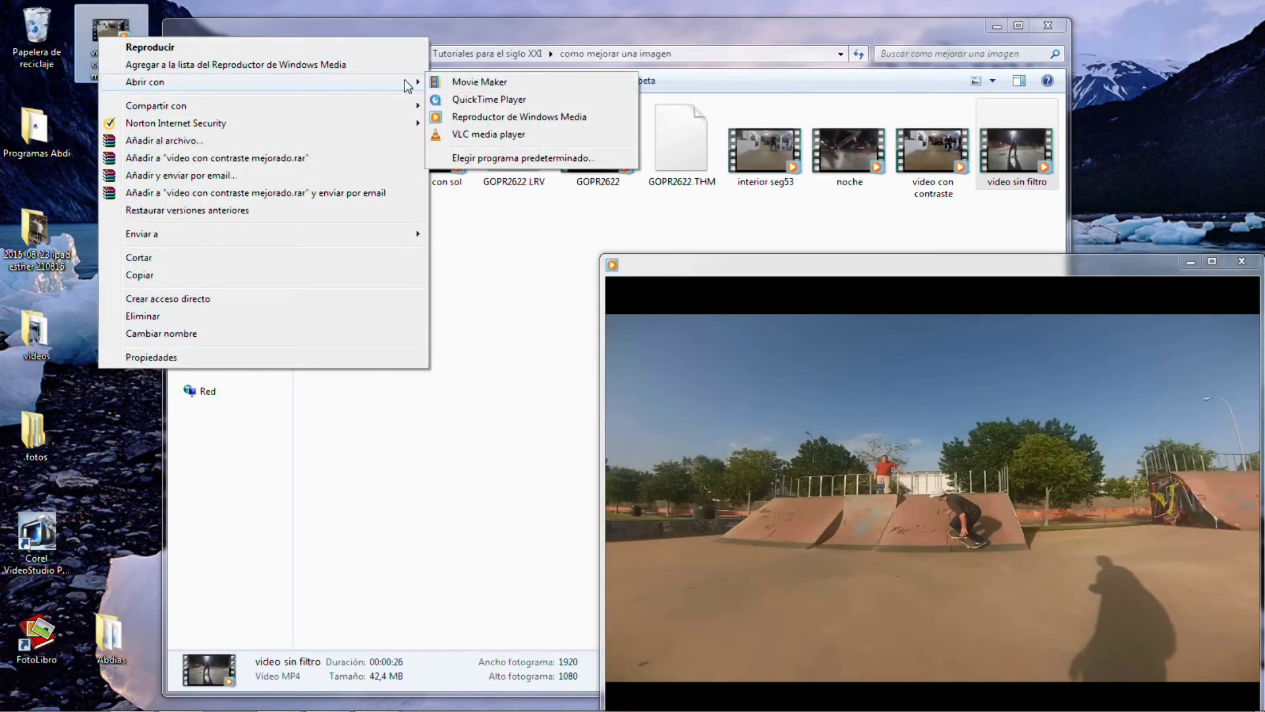
{"action": "left_click", "coordinate": [487, 135]}
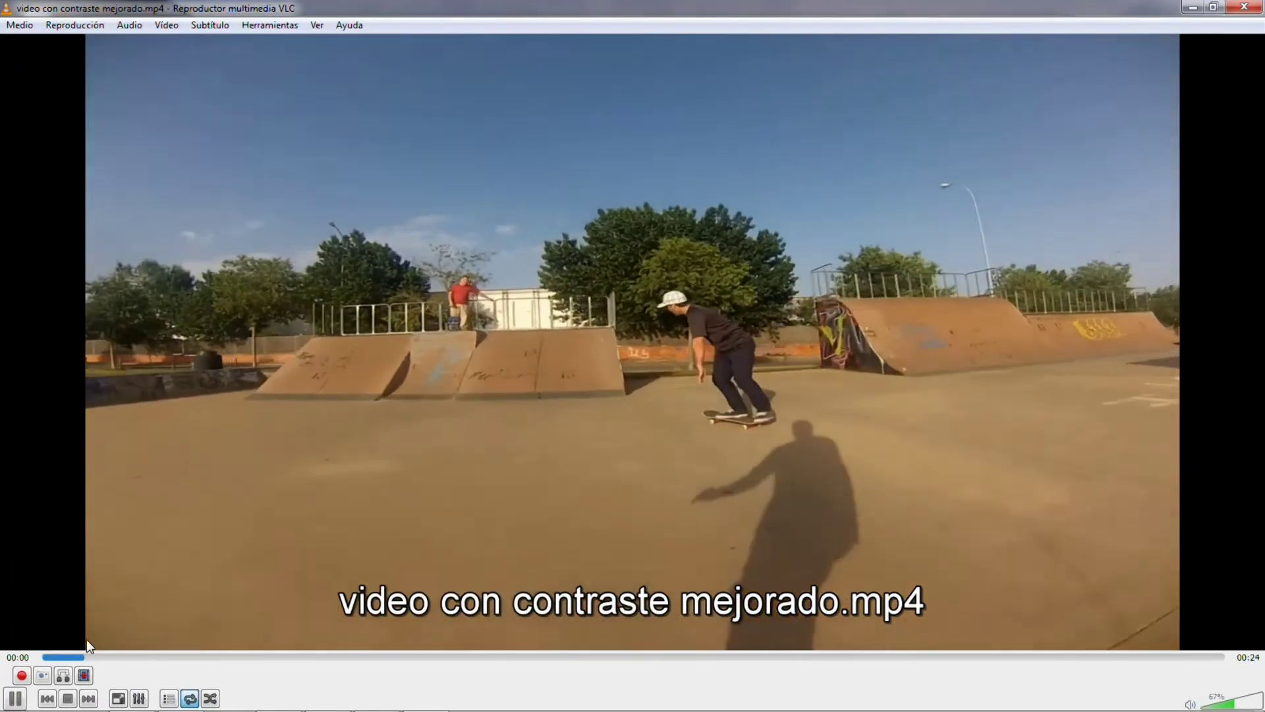
{"action": "key", "text": "space"}
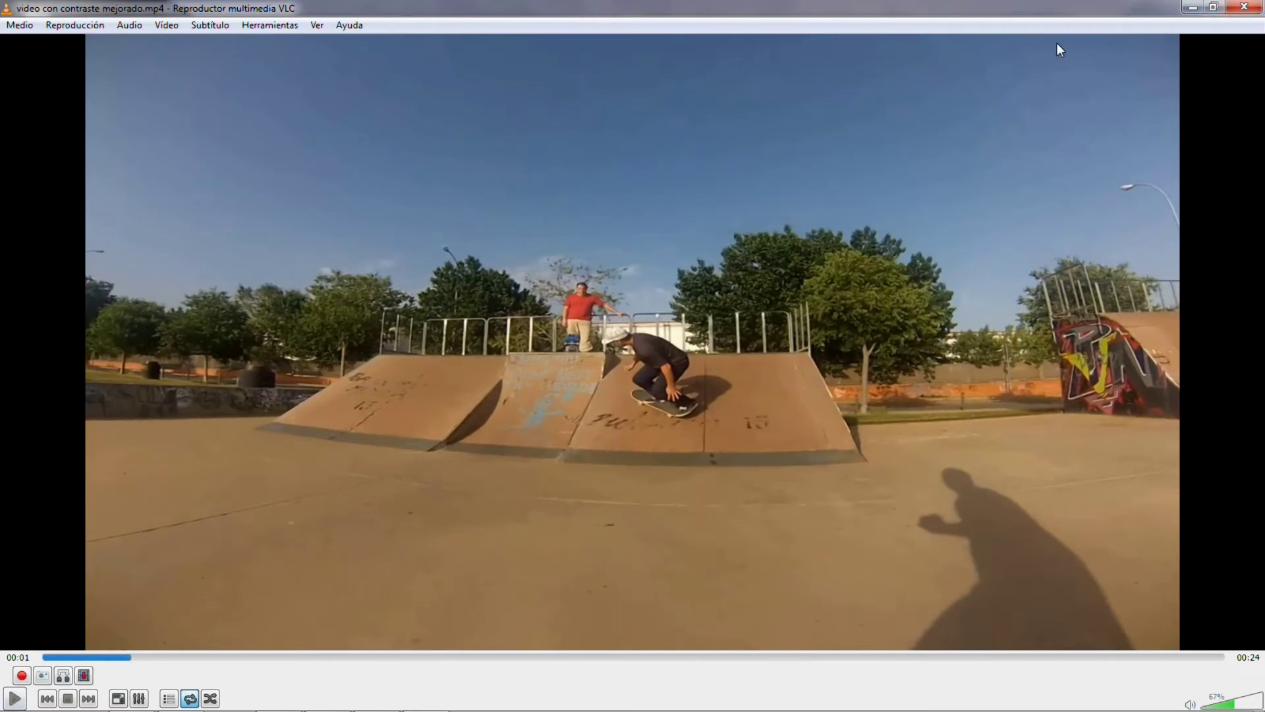
Restore and shrink the VLC window, placing it in the desktop's upper-left area so both videos can be compared.
{"action": "left_click", "coordinate": [1212, 8]}
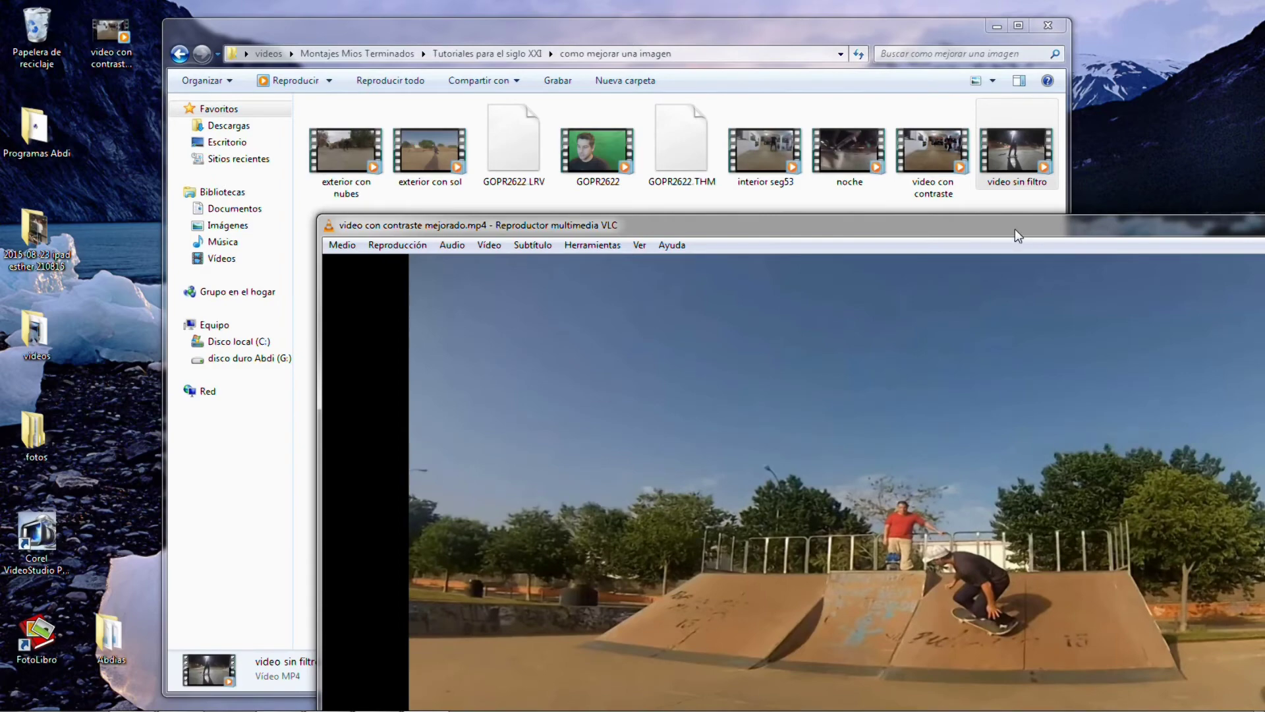
{"action": "left_click_drag", "start_coordinate": [1015, 228], "coordinate": [503, 48]}
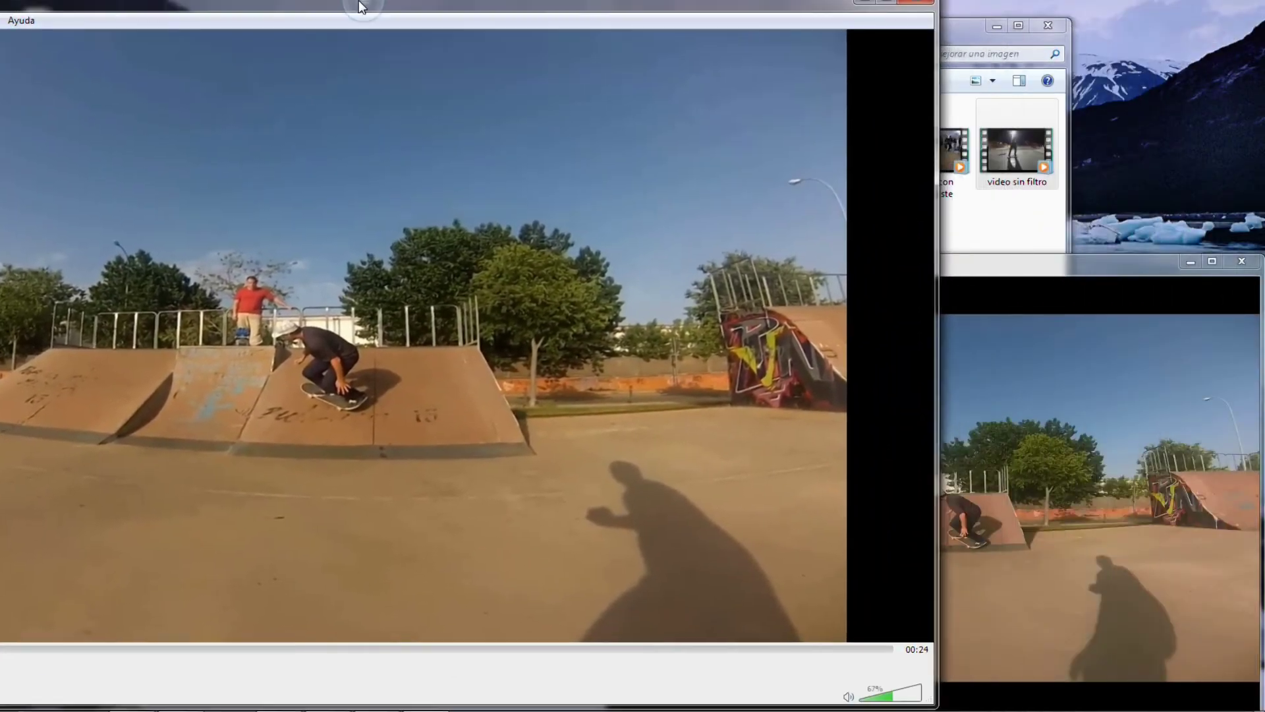
{"action": "left_click_drag", "start_coordinate": [361, 6], "coordinate": [454, 68]}
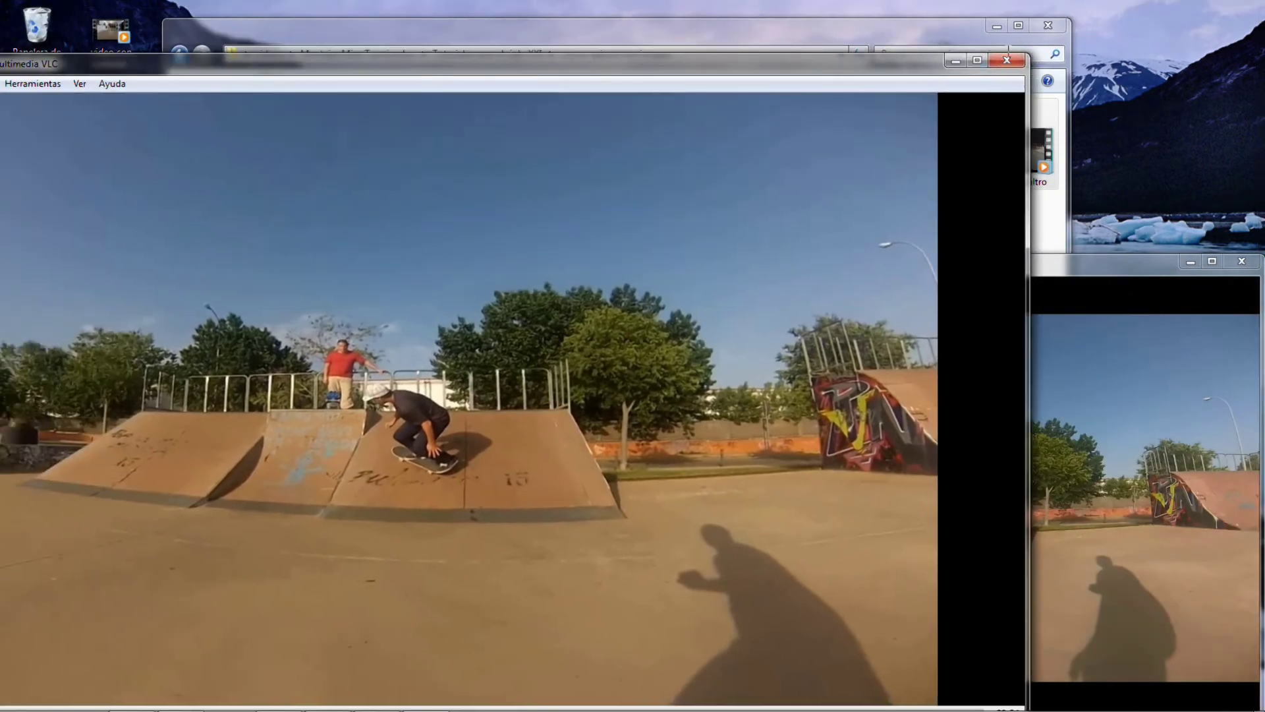
{"action": "left_click_drag", "start_coordinate": [1026, 54], "coordinate": [514, 322]}
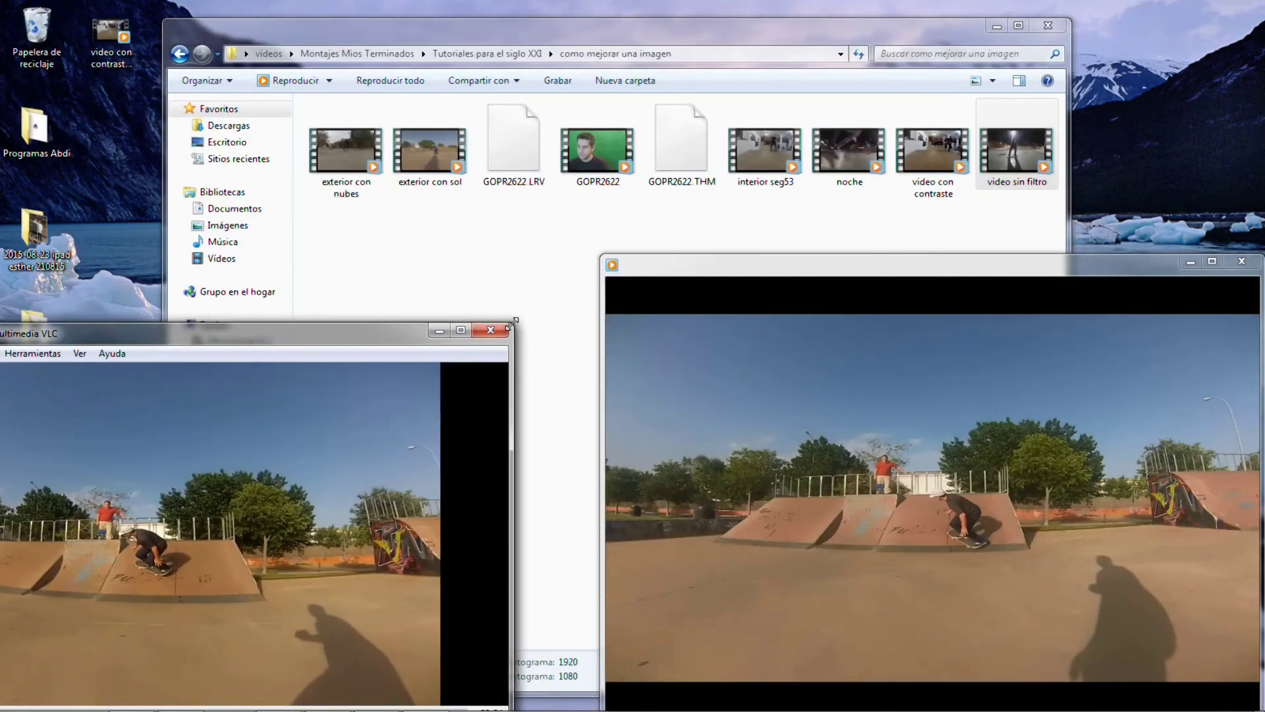
{"action": "left_click_drag", "start_coordinate": [344, 333], "coordinate": [572, 9]}
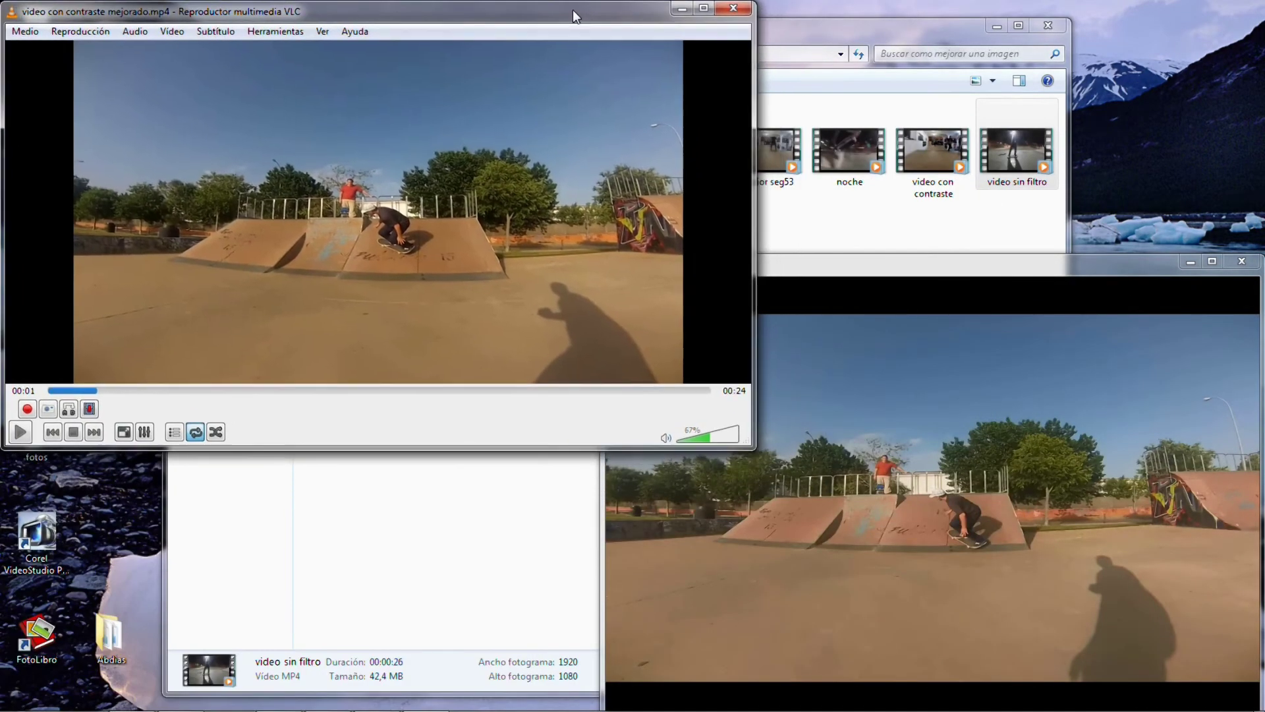
Compare the two paused skatepark frames, and play video sin filtro to the interior scene, pausing at 00:07.
{"action": "mouse_move", "coordinate": [841, 471]}
{"action": "mouse_move", "coordinate": [977, 517]}
{"action": "left_click", "coordinate": [947, 696]}
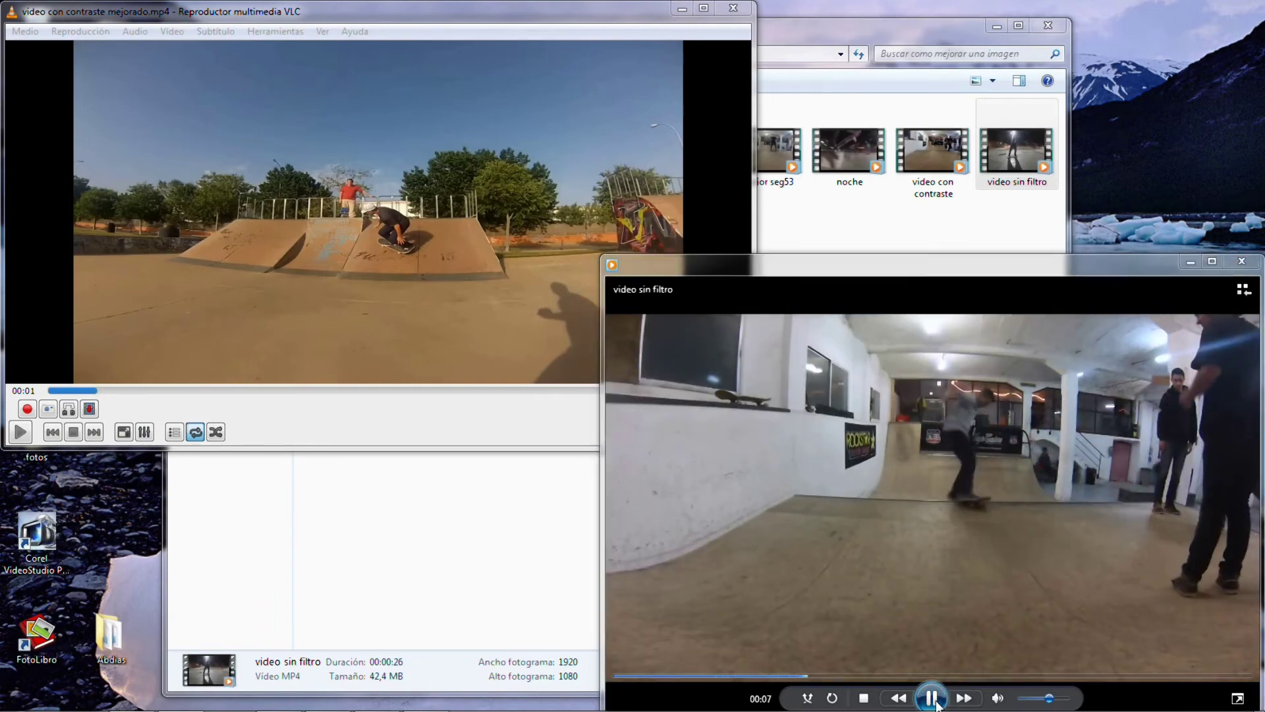
{"action": "left_click", "coordinate": [931, 697]}
Play video con contraste mejorado in VLC to the matching interior scene and pause at 00:06 to compare the contrast.
{"action": "left_click", "coordinate": [264, 308]}
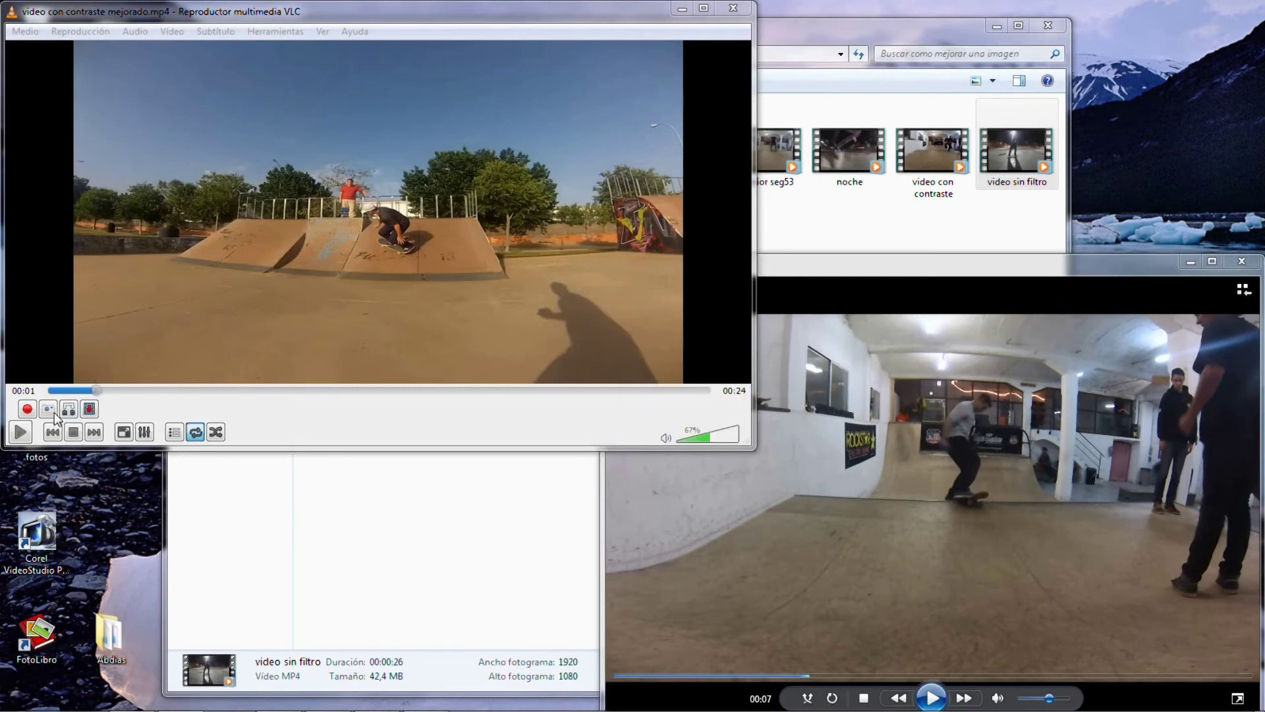
{"action": "left_click", "coordinate": [21, 432]}
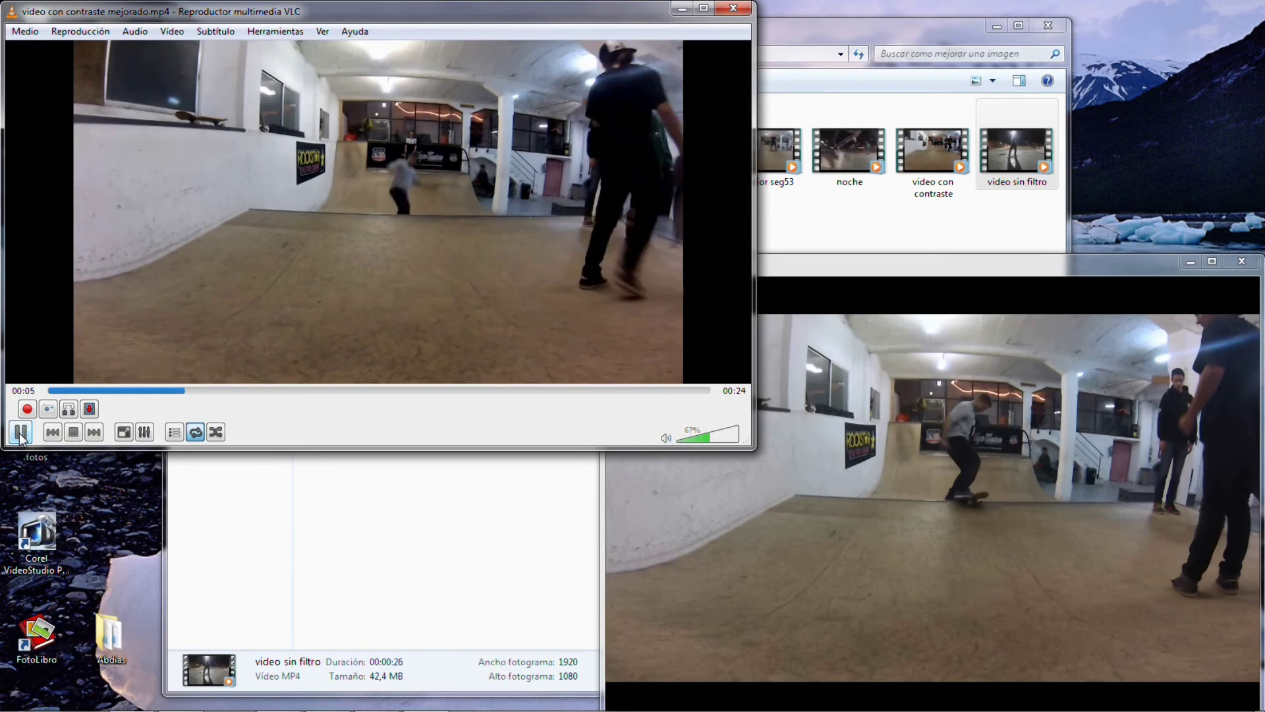
{"action": "left_click", "coordinate": [20, 432]}
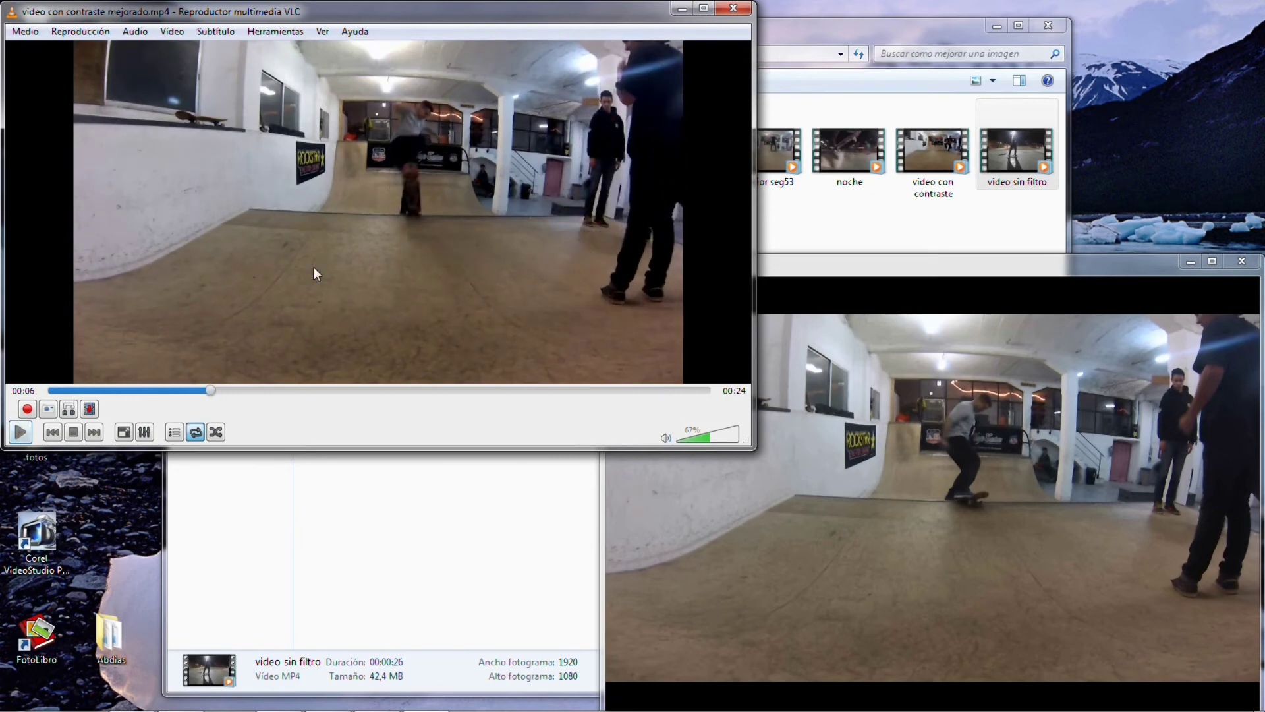
{"action": "mouse_move", "coordinate": [985, 371]}
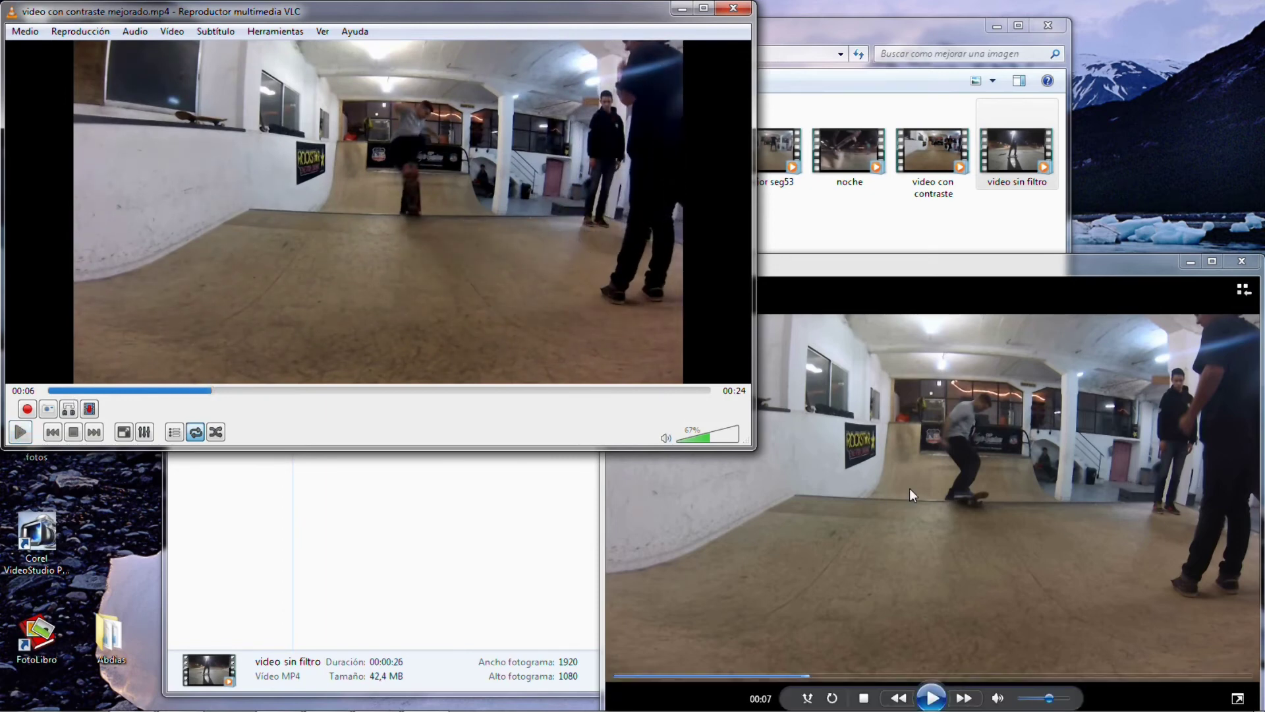